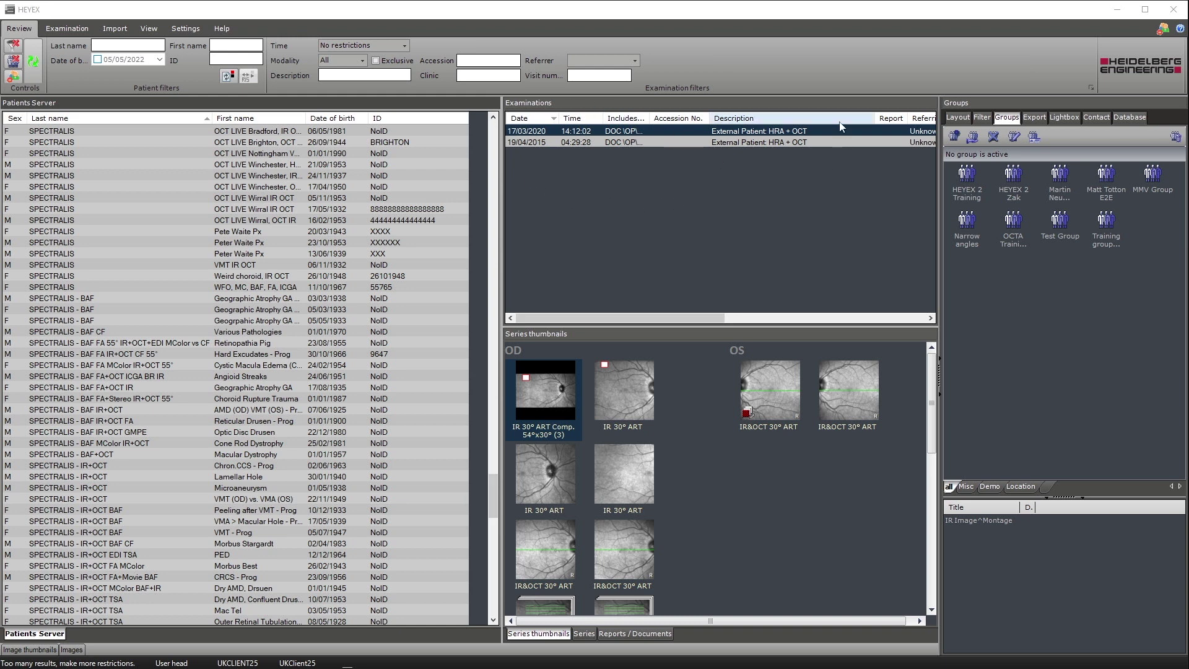
Browse the images of the 19/04/2015 and 17/03/2020 examinations
click(533, 144)
click(530, 131)
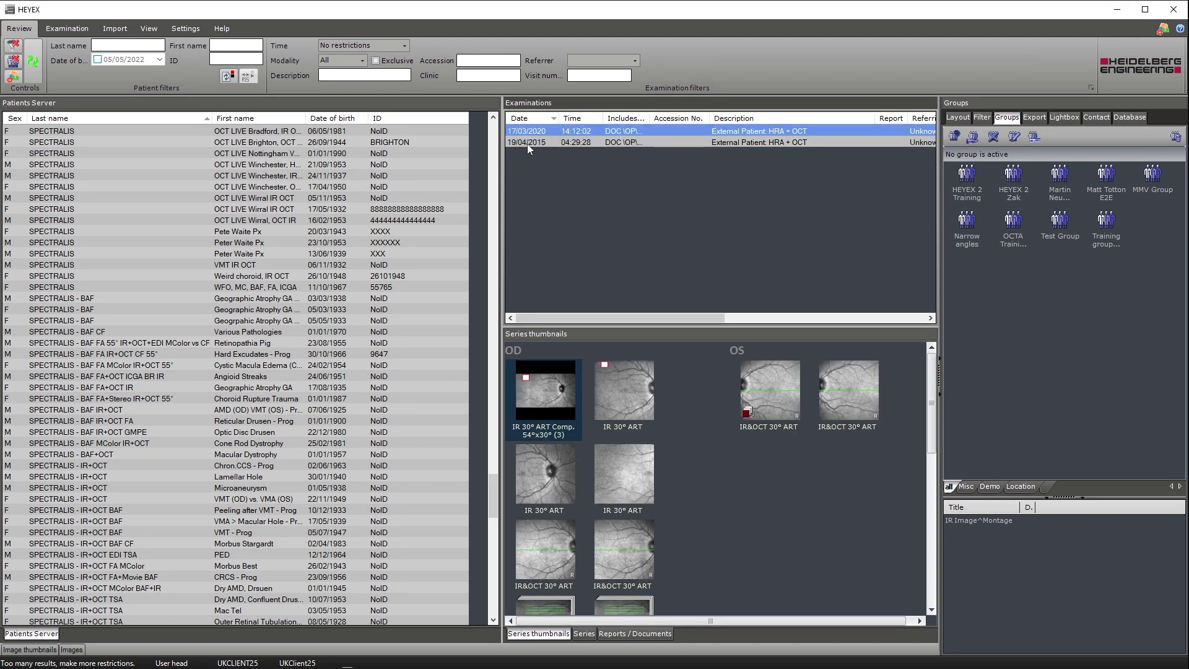
scroll(681, 389, down, 5)
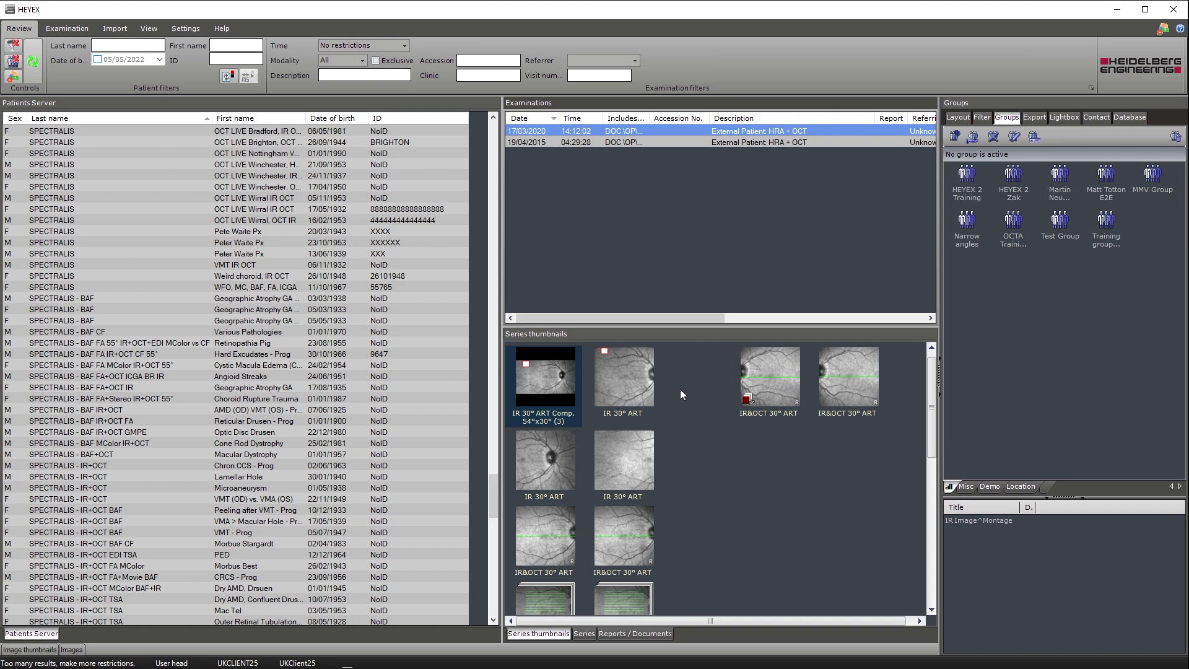
scroll(676, 402, down, 3)
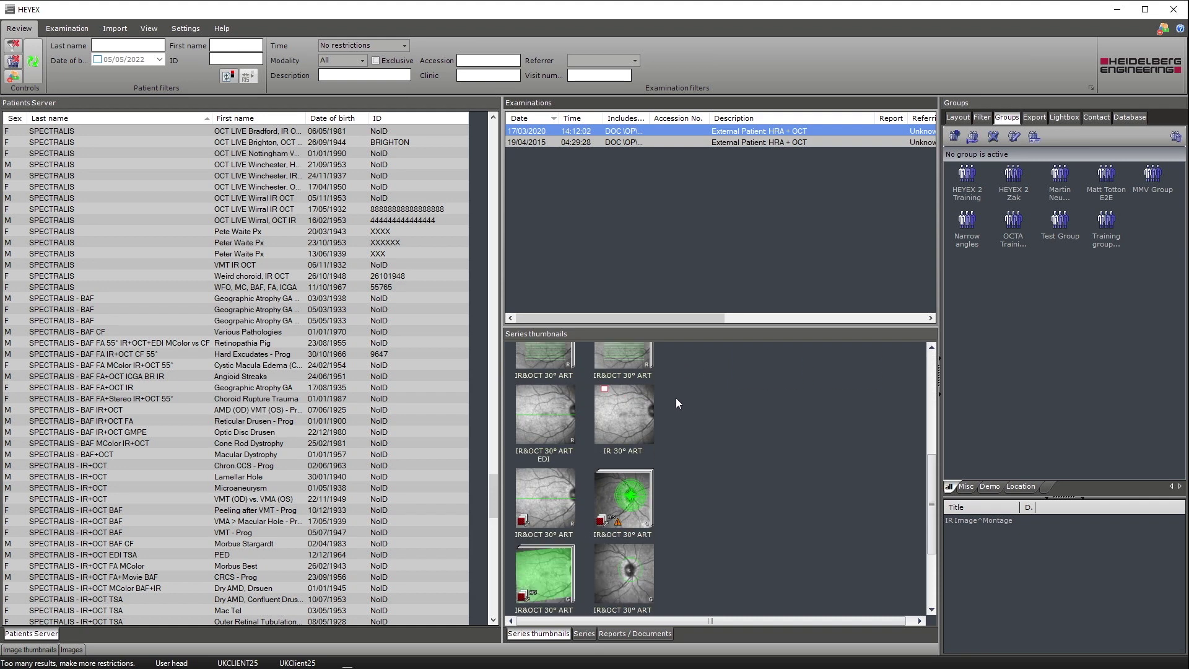
scroll(676, 392, up, 8)
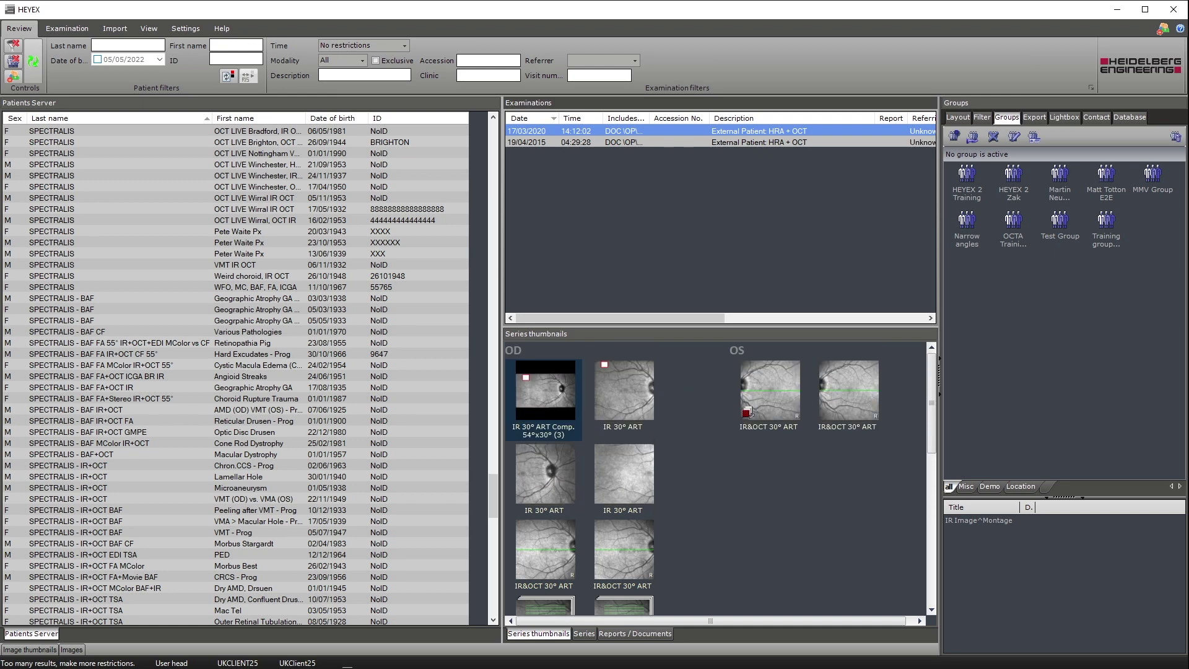
scroll(235, 372, down, 2)
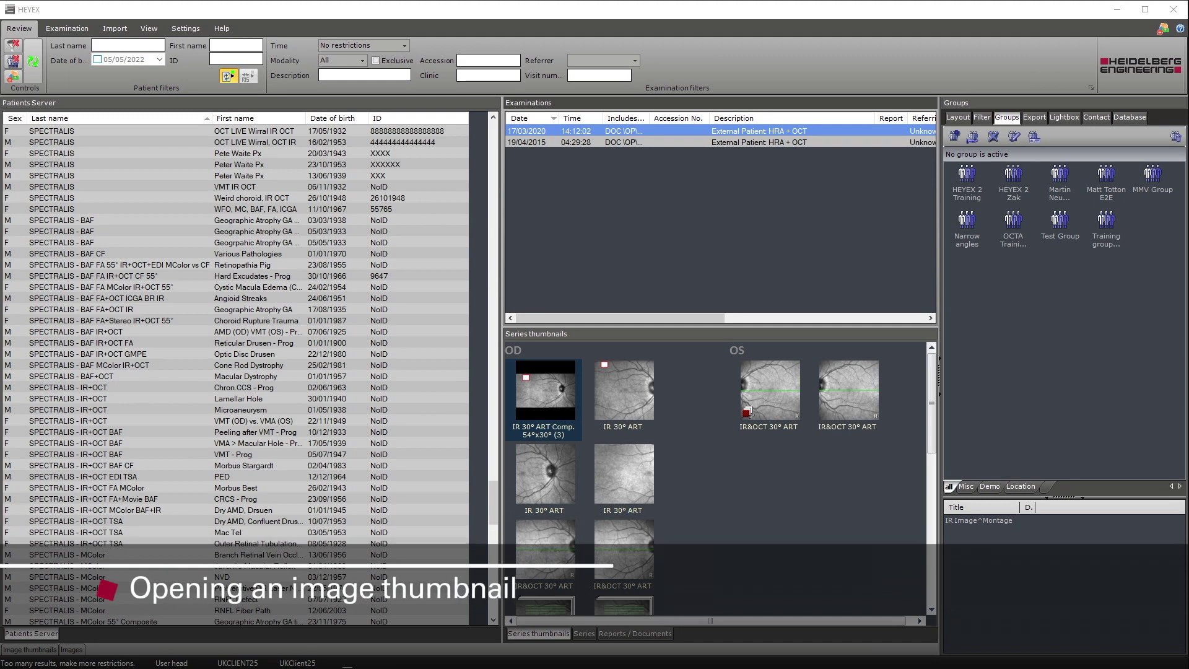
Filter by the patient's last name, then open the 19/04/2015 IR&OCT 30° ART image
click(128, 45)
text(doe)
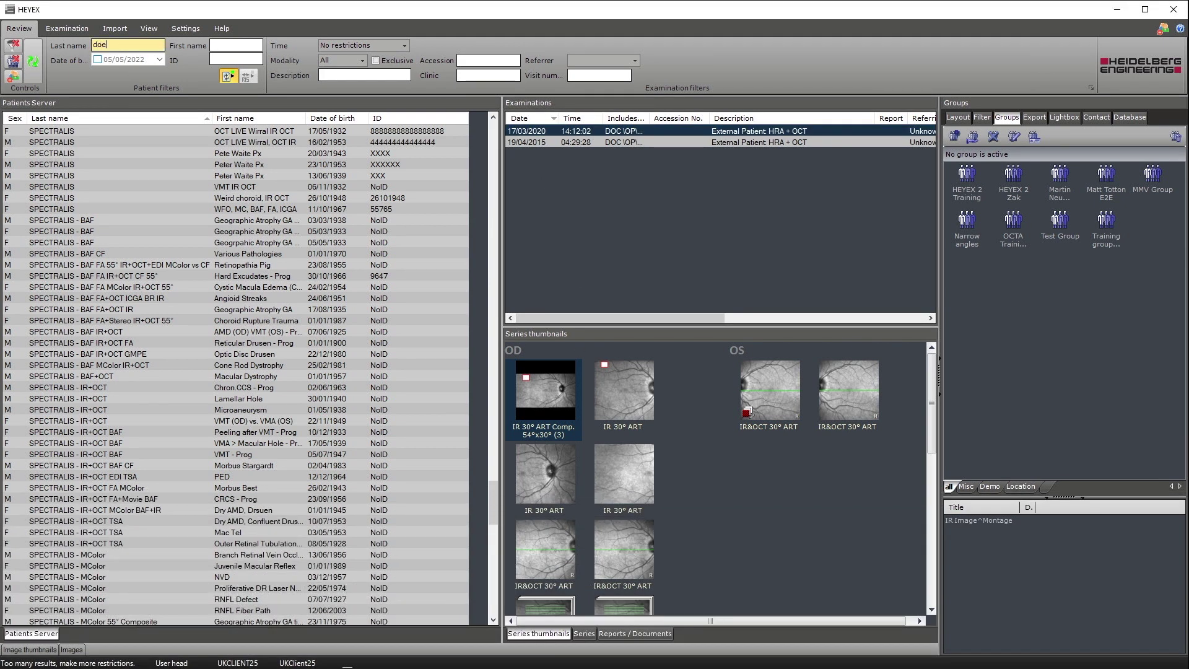
key(Return)
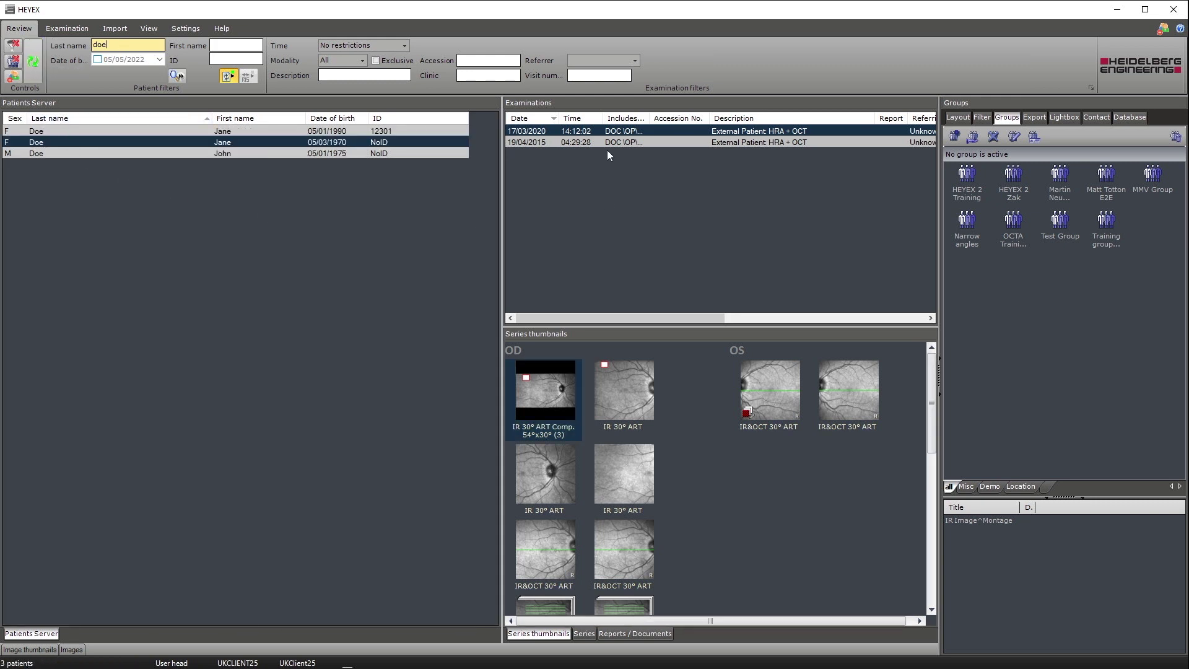
click(537, 143)
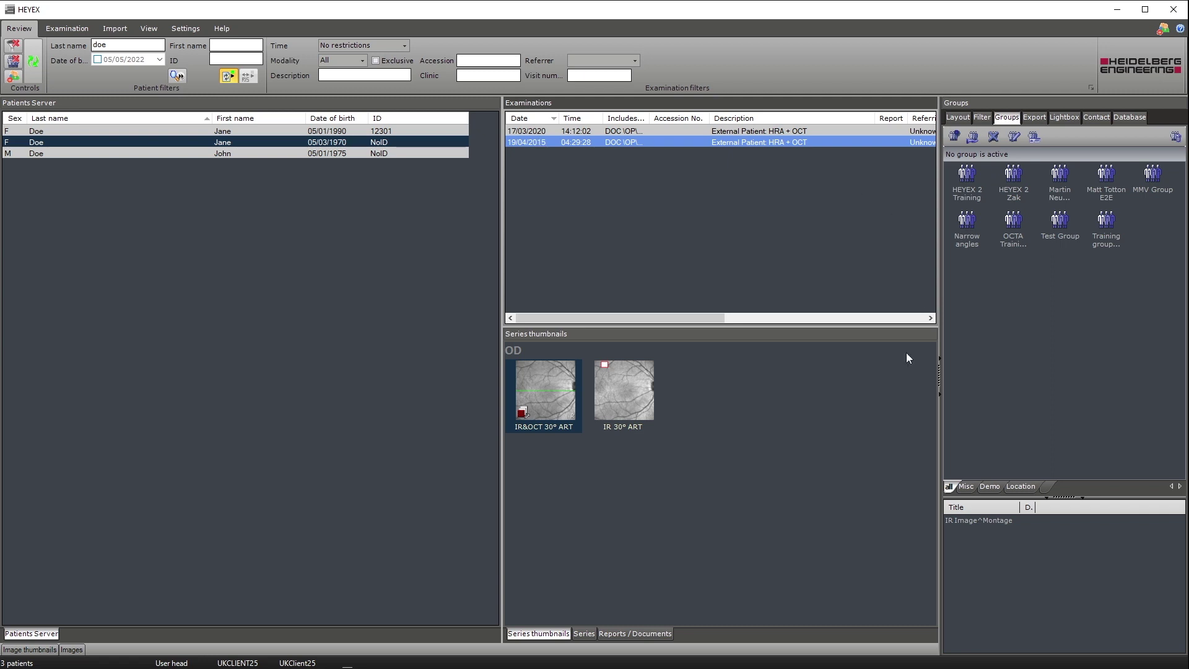
double_click(545, 380)
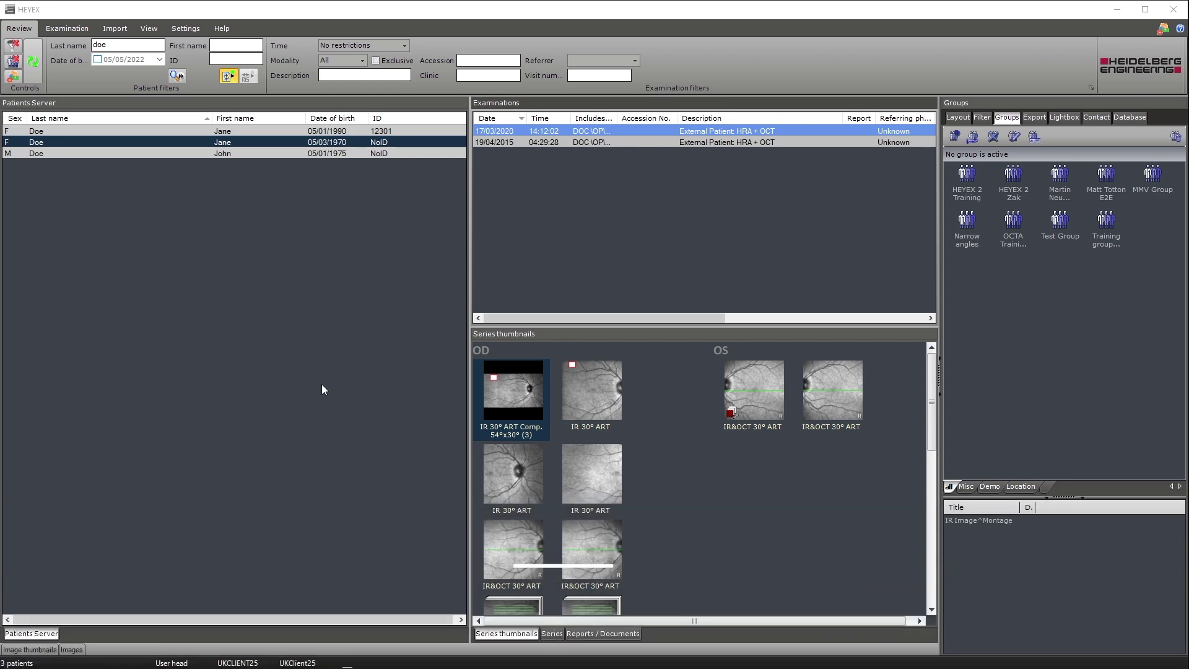
Select the top-left and second-row left IR&OCT 30° ART images and make them the Progression reference
scroll(686, 411, down, 5)
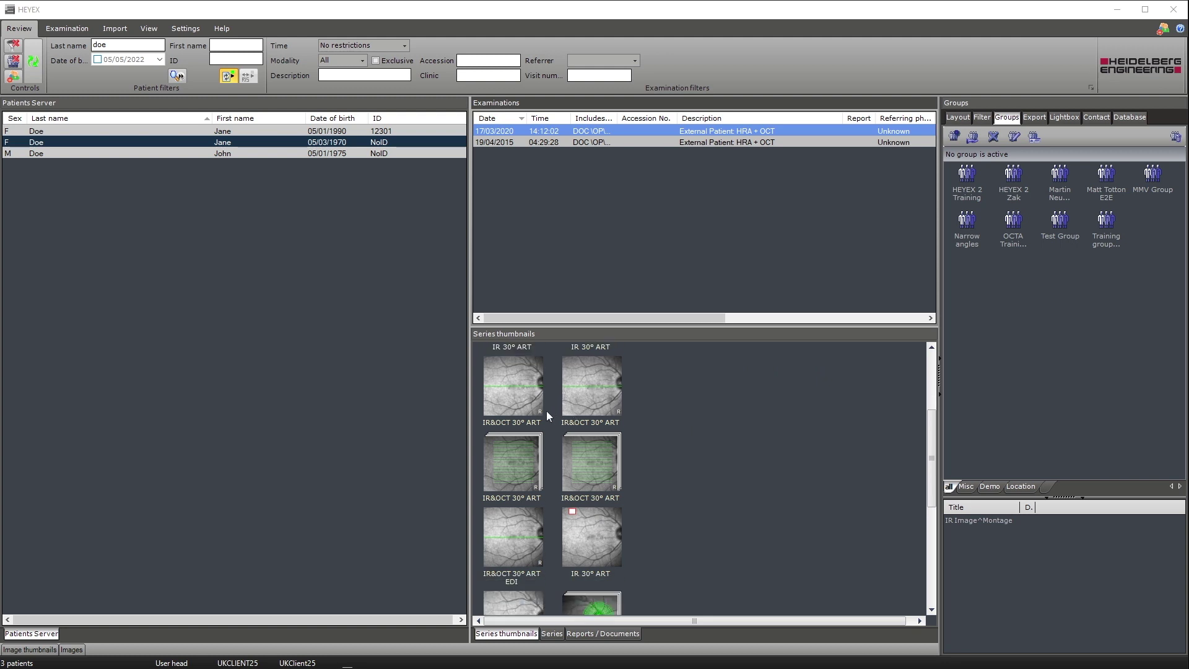
click(498, 371)
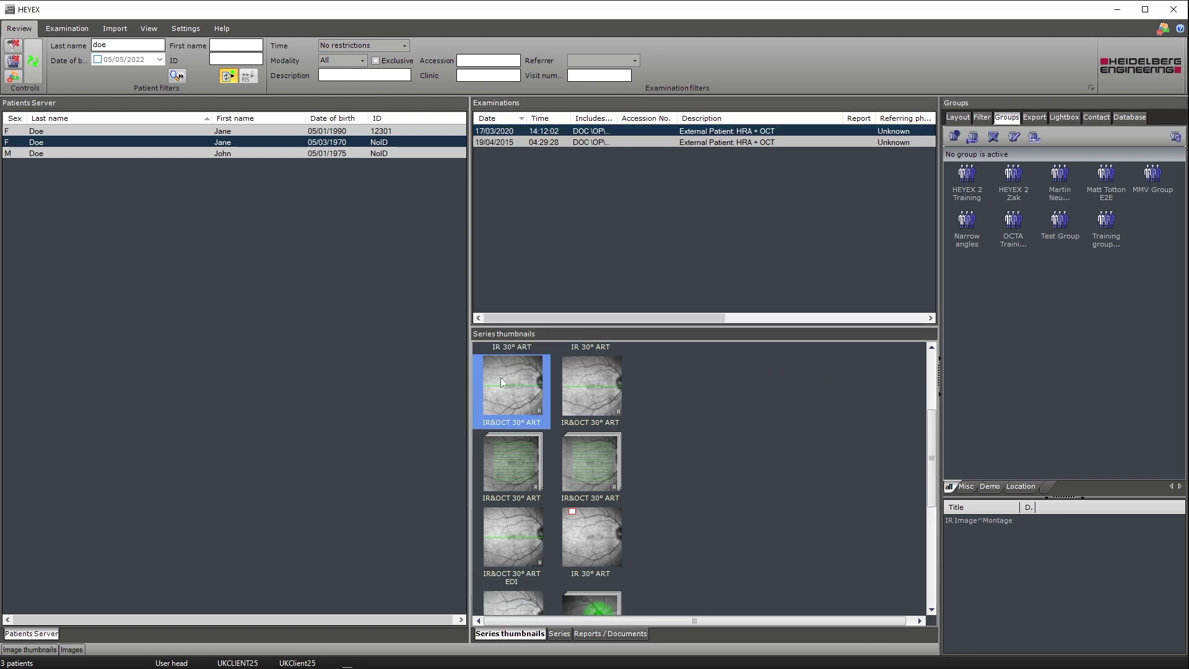
ctrl+click(514, 461)
ctrl+click(585, 377)
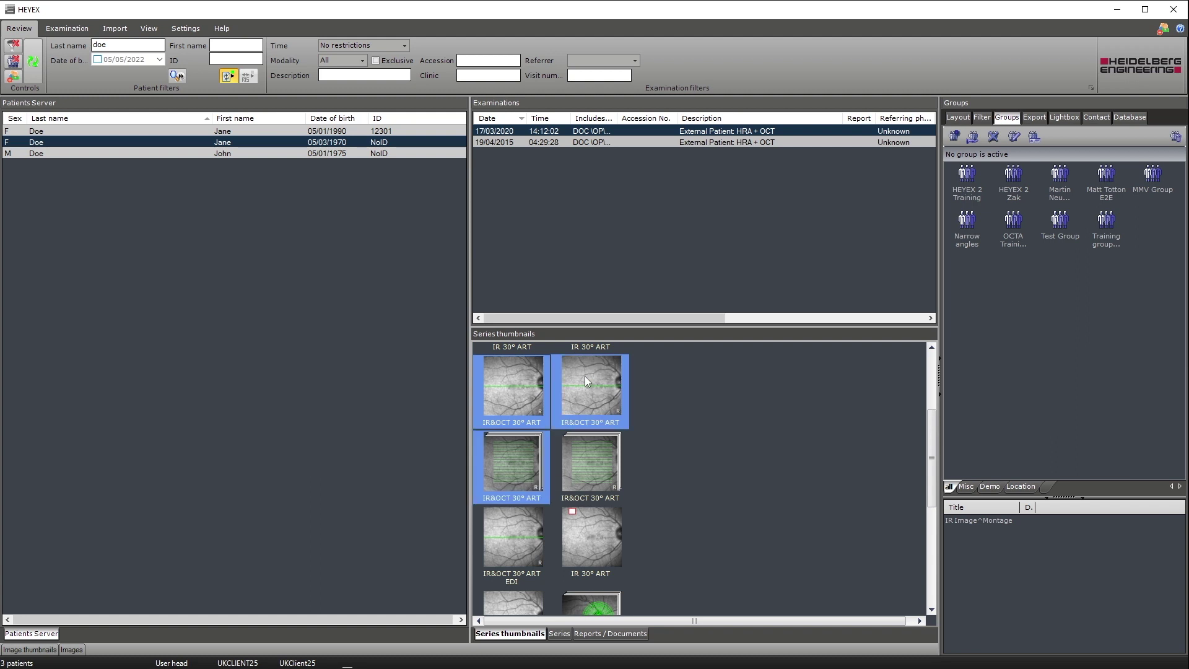
ctrl+click(600, 467)
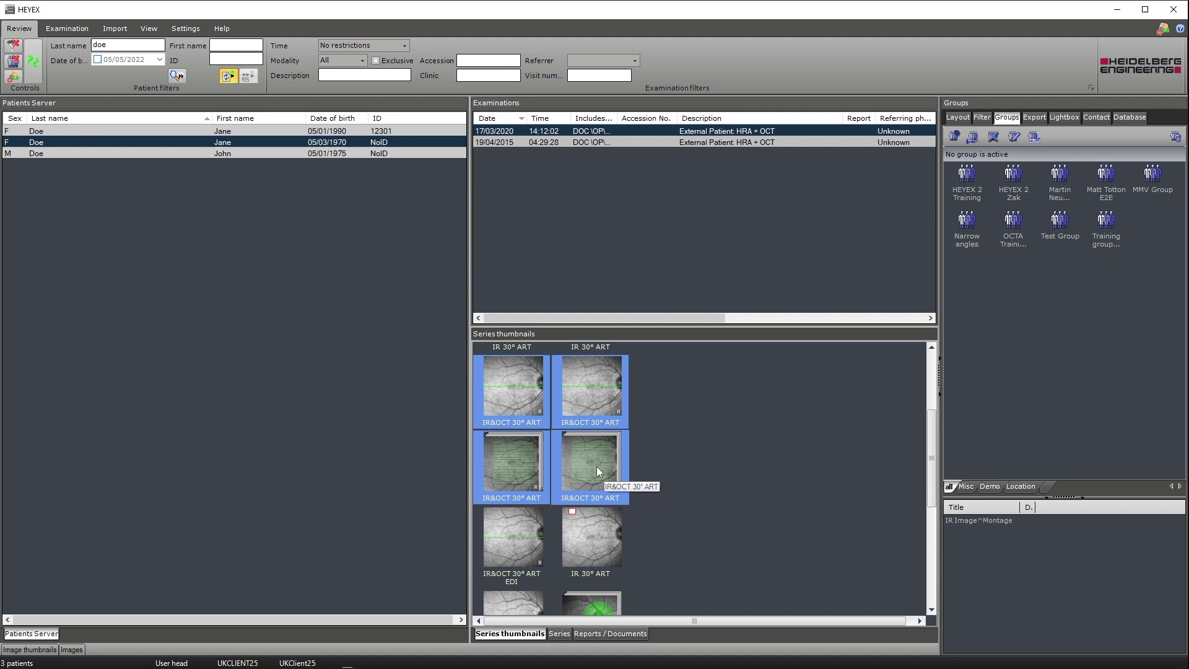
ctrl+click(597, 466)
ctrl+click(586, 380)
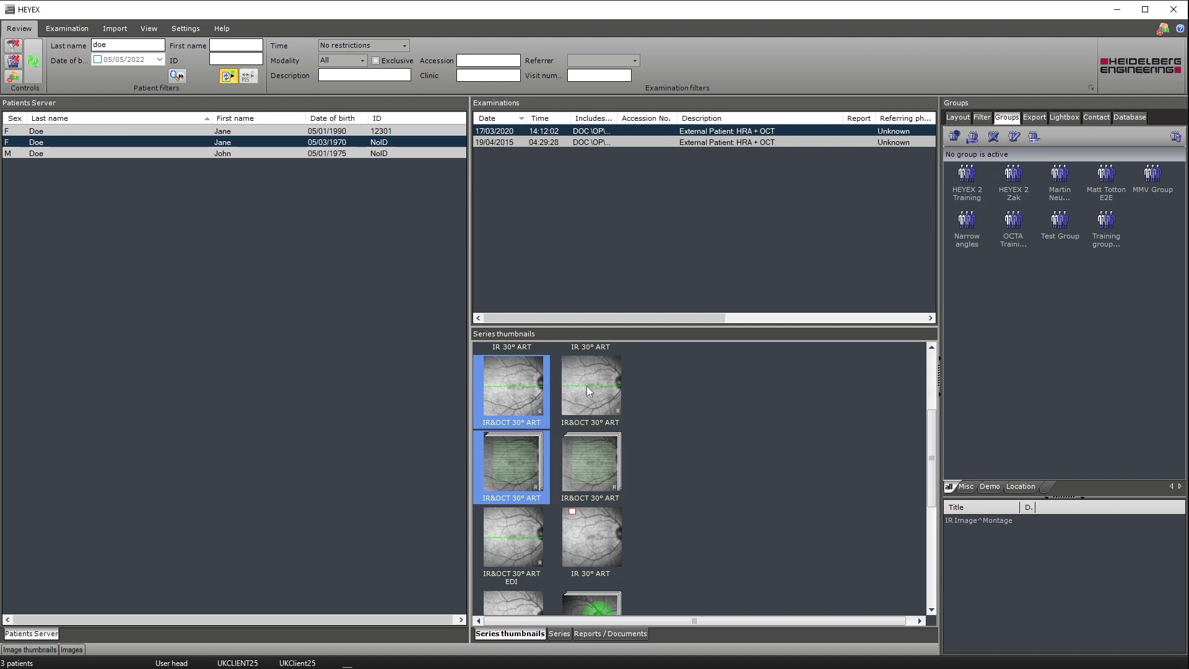
right_click(507, 463)
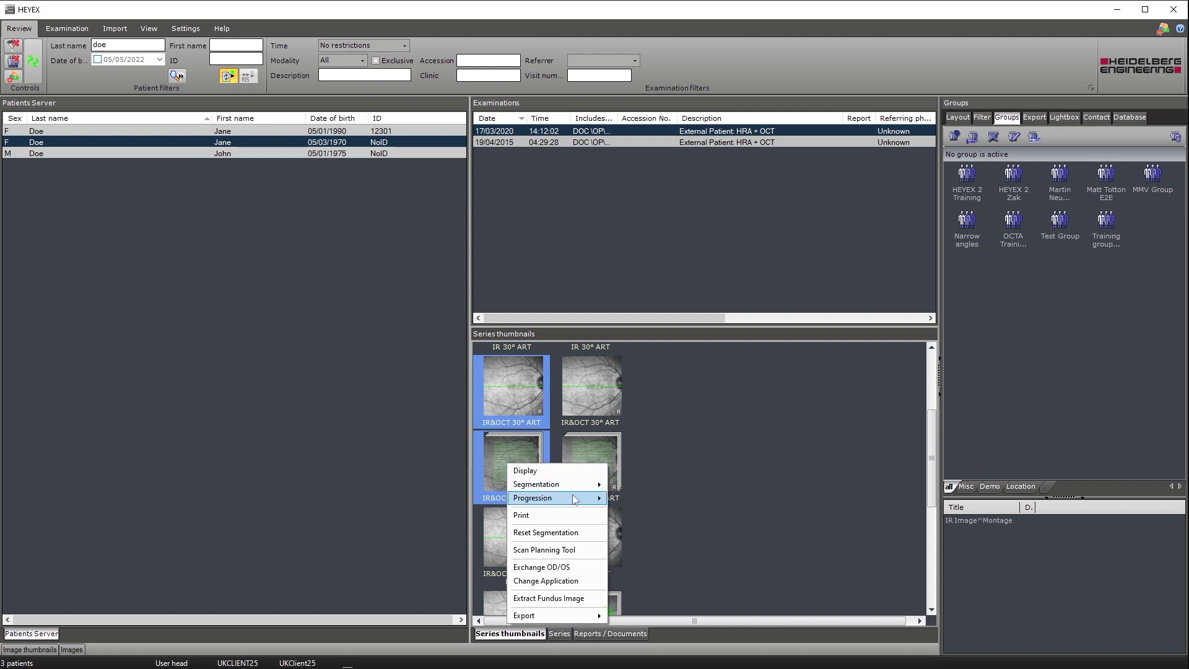
mouse_move(576, 499)
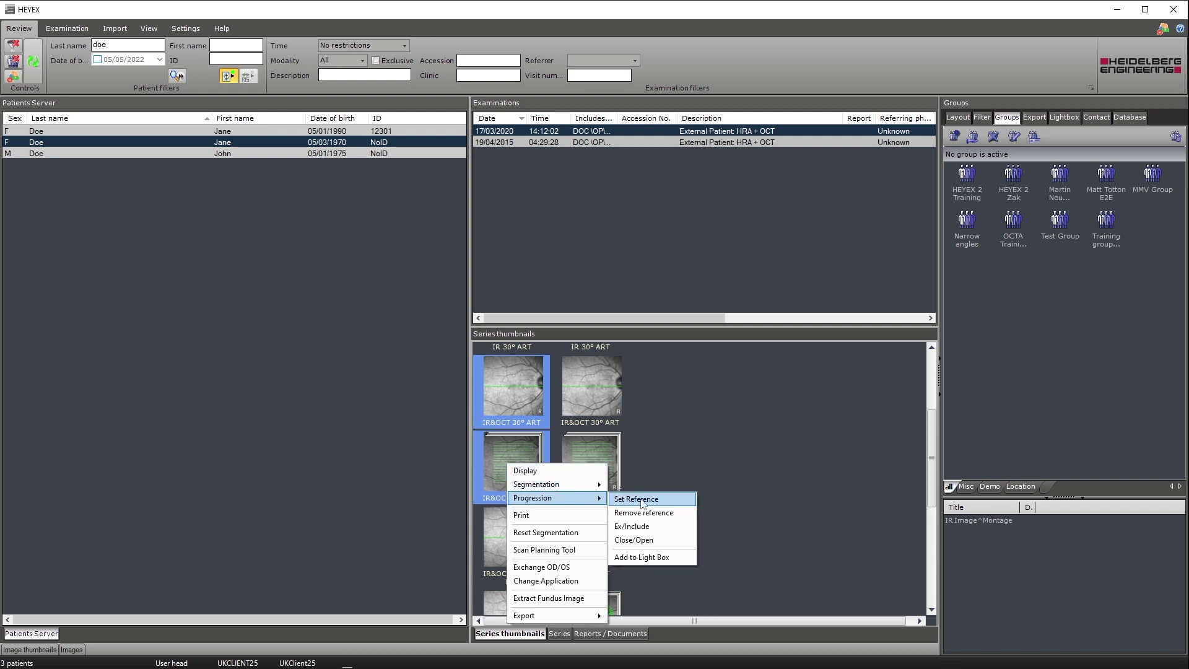
click(642, 501)
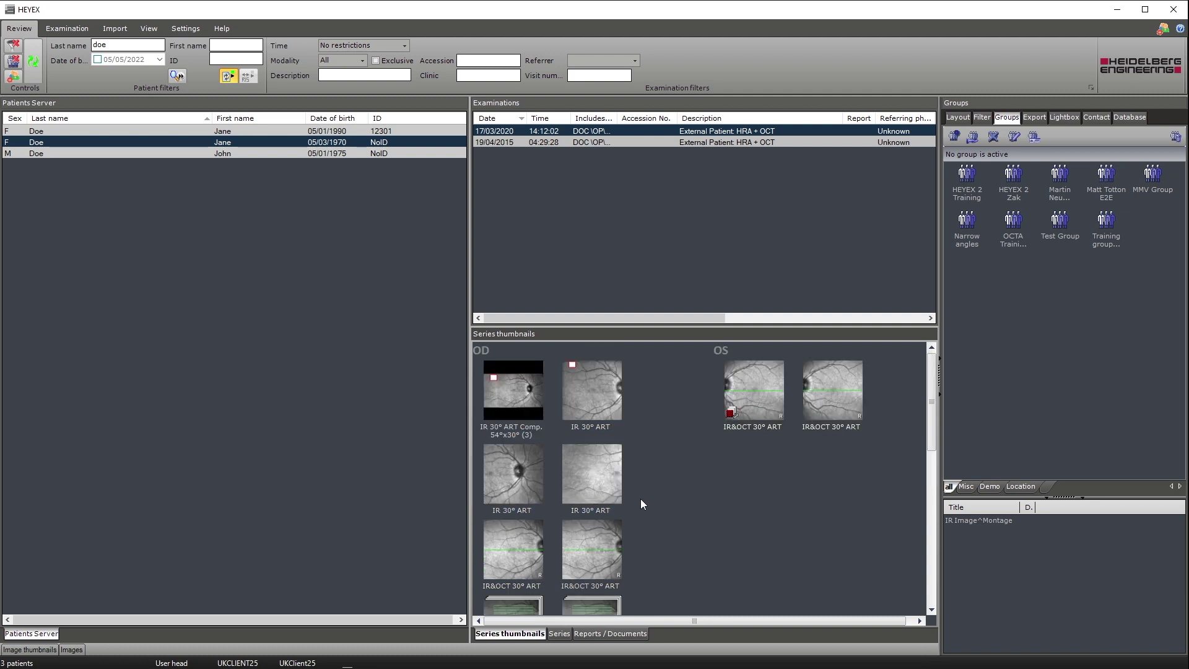
scroll(640, 500, down, 3)
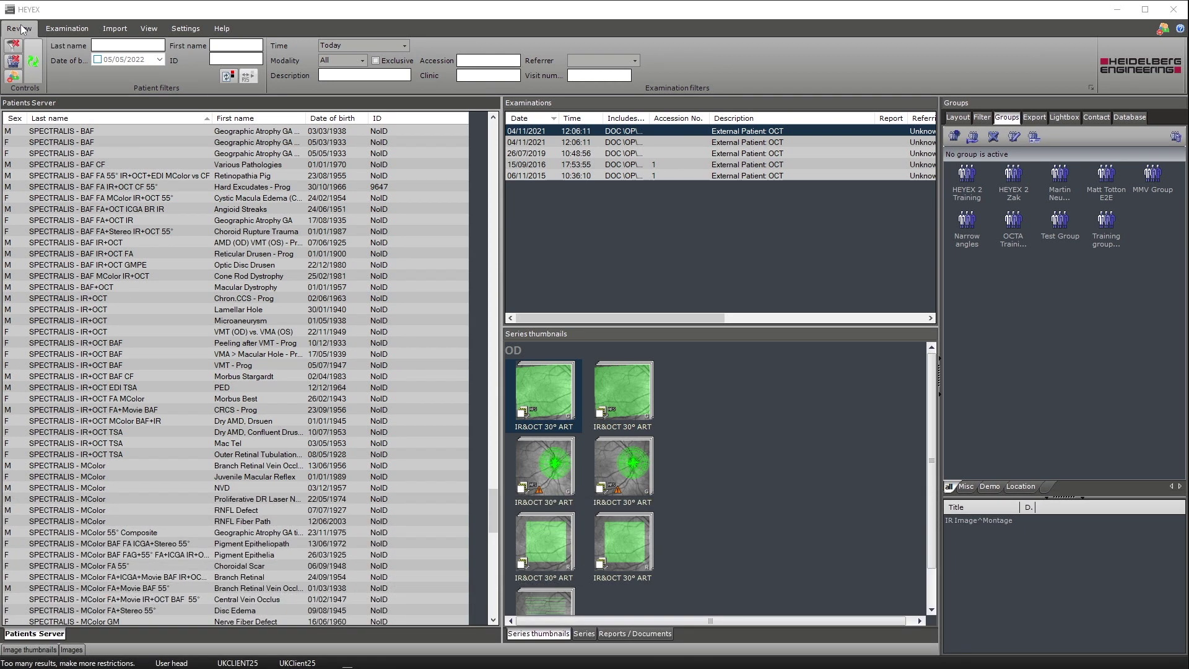
Filter patients by the patient's last name and first-name initial, leaving three patients
click(106, 44)
text(doe)
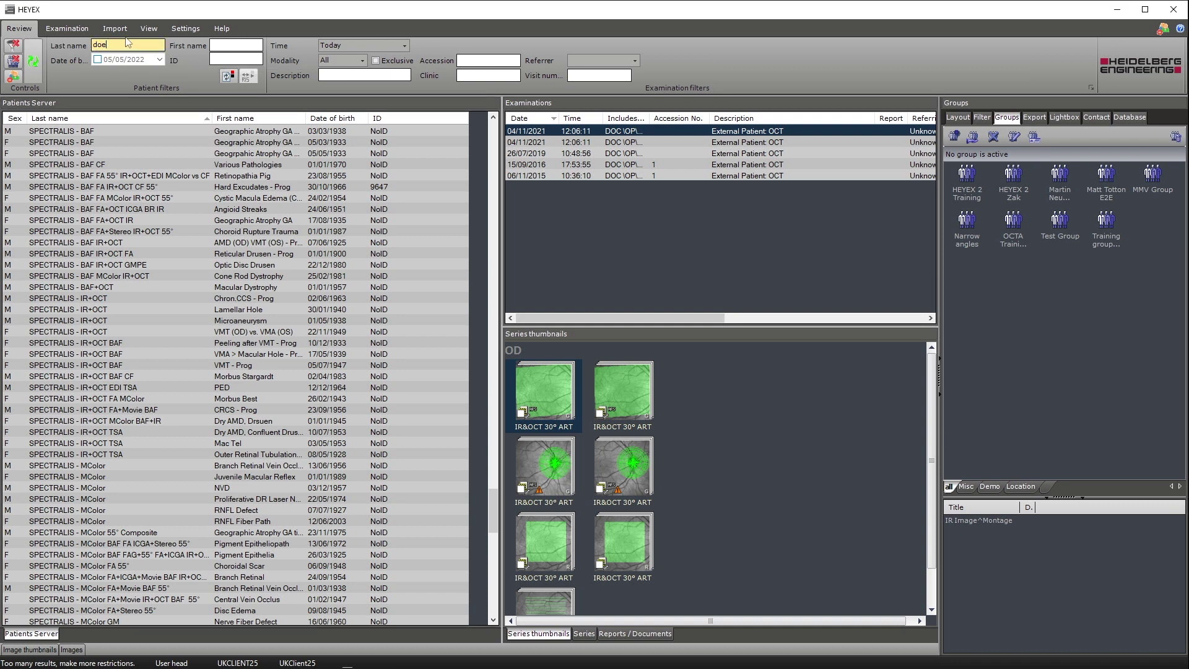
click(219, 44)
text(j)
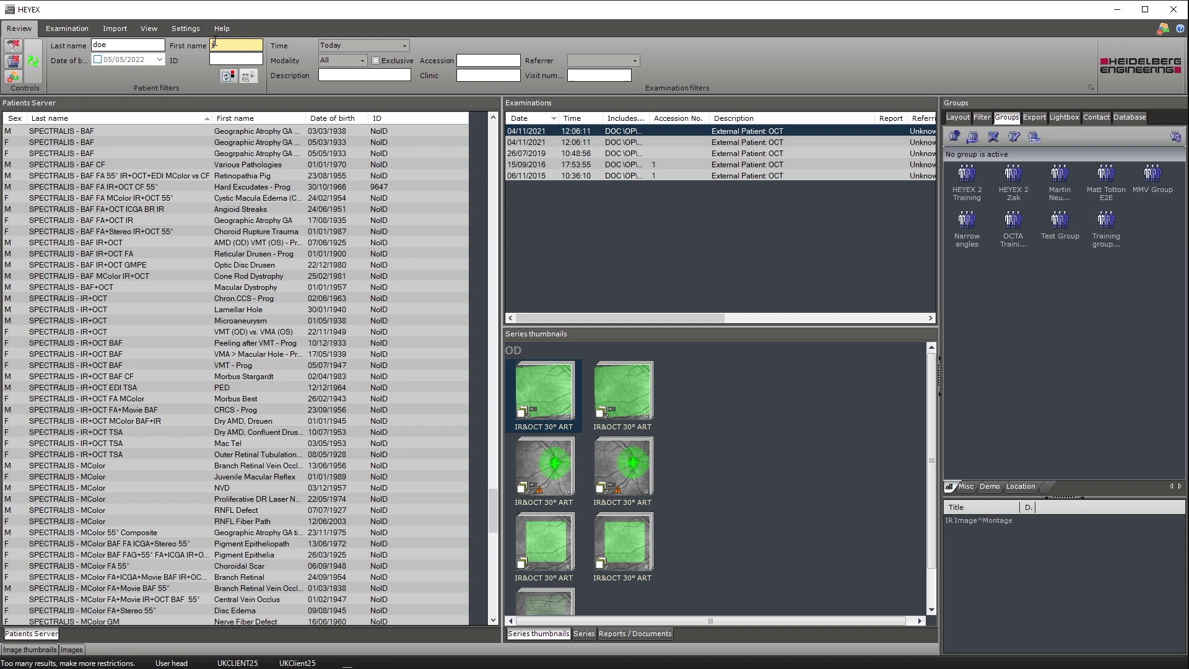
key(Return)
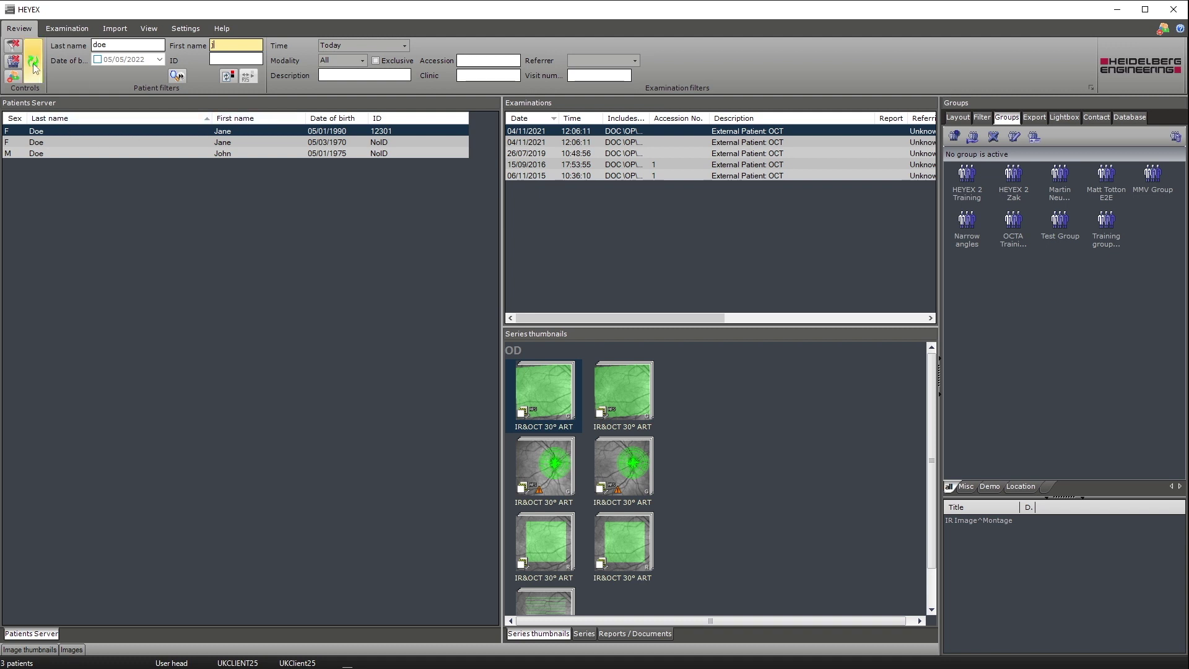
Lengthen the first-name filter and refresh to show two patients, then reset all filters
text(a)
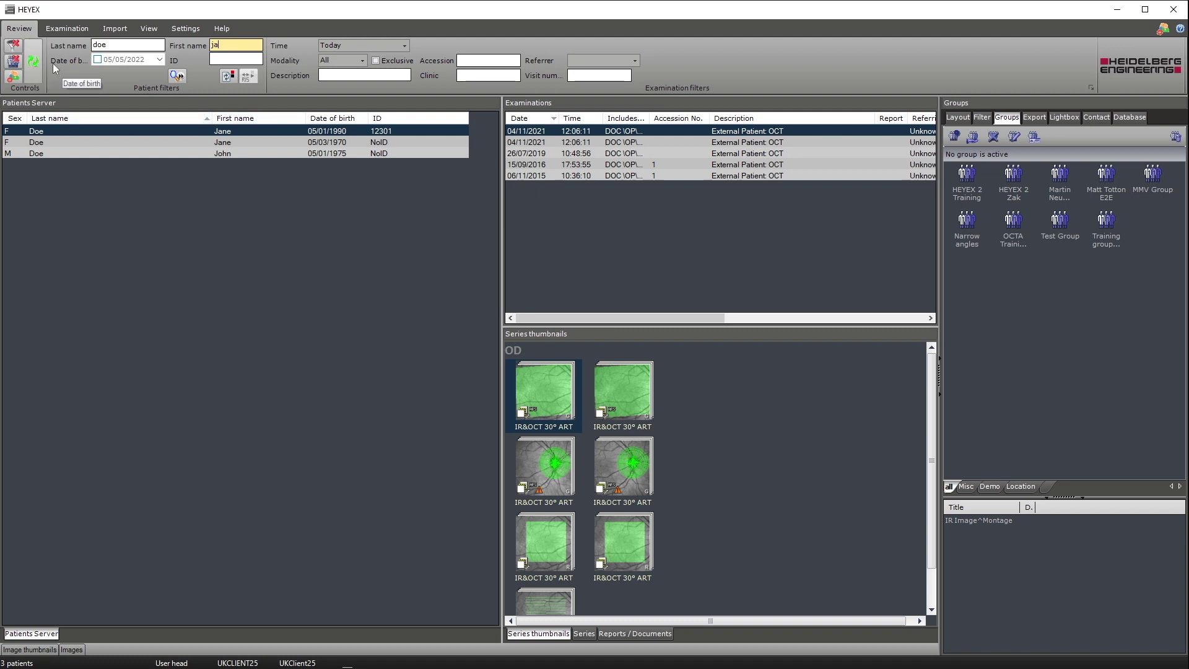
click(34, 64)
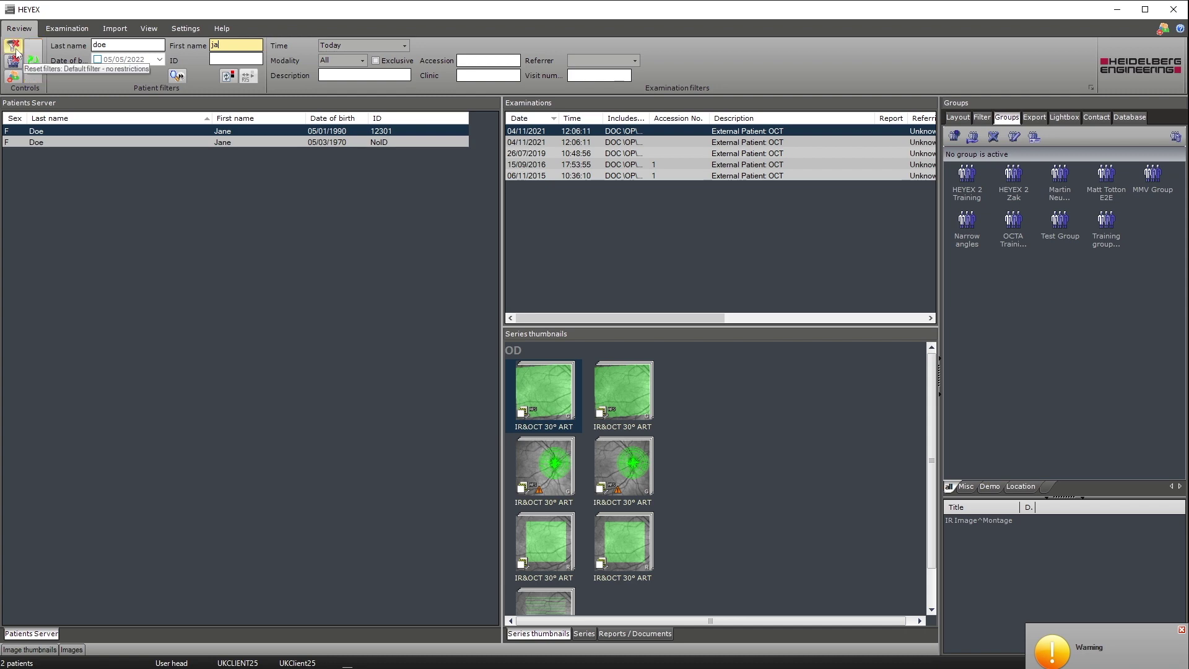
click(15, 52)
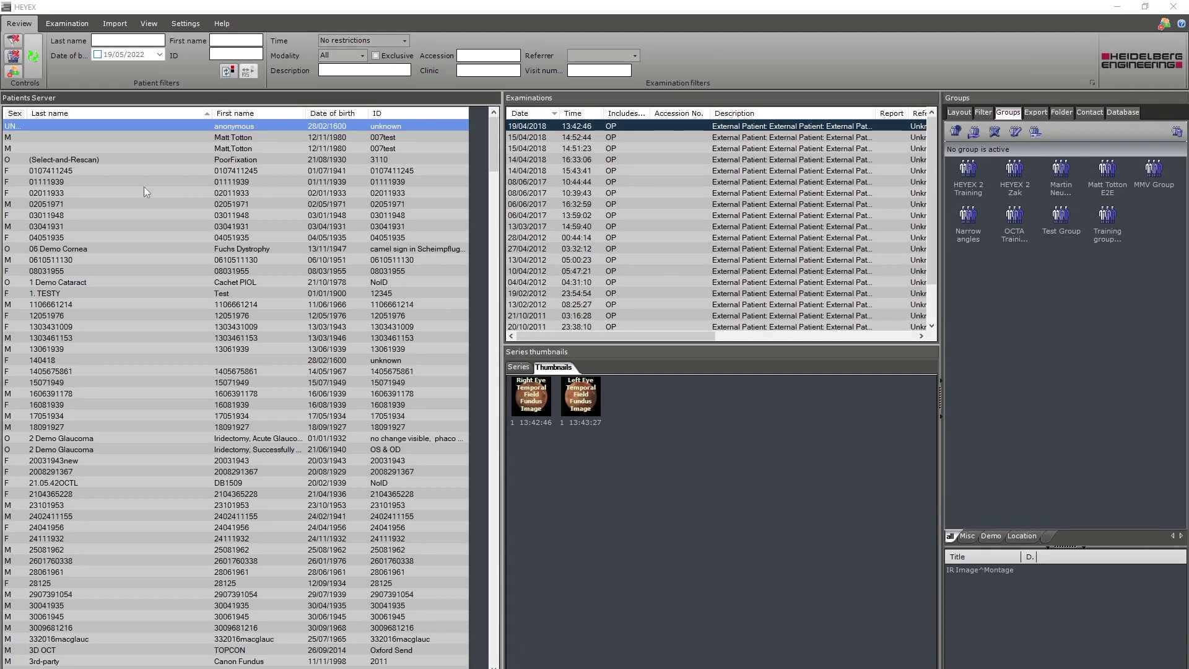
Enable auto-refresh filtering, accepting the large-data warning, and enter the patient's last name
click(228, 72)
click(568, 384)
click(131, 41)
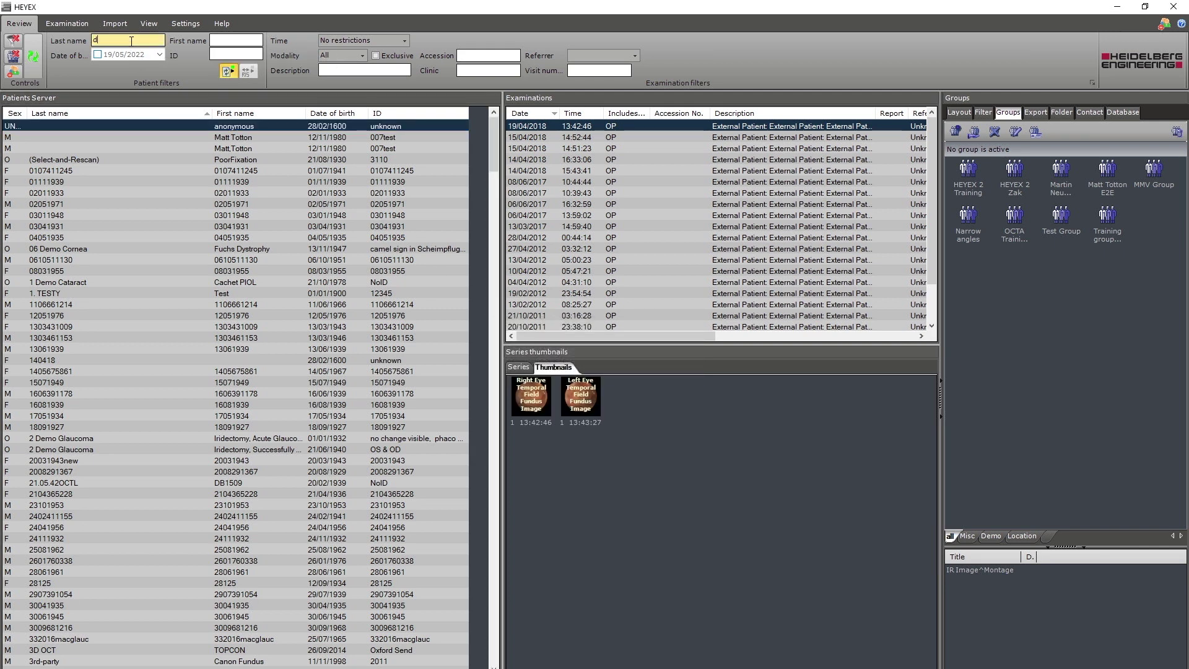
text(doe)
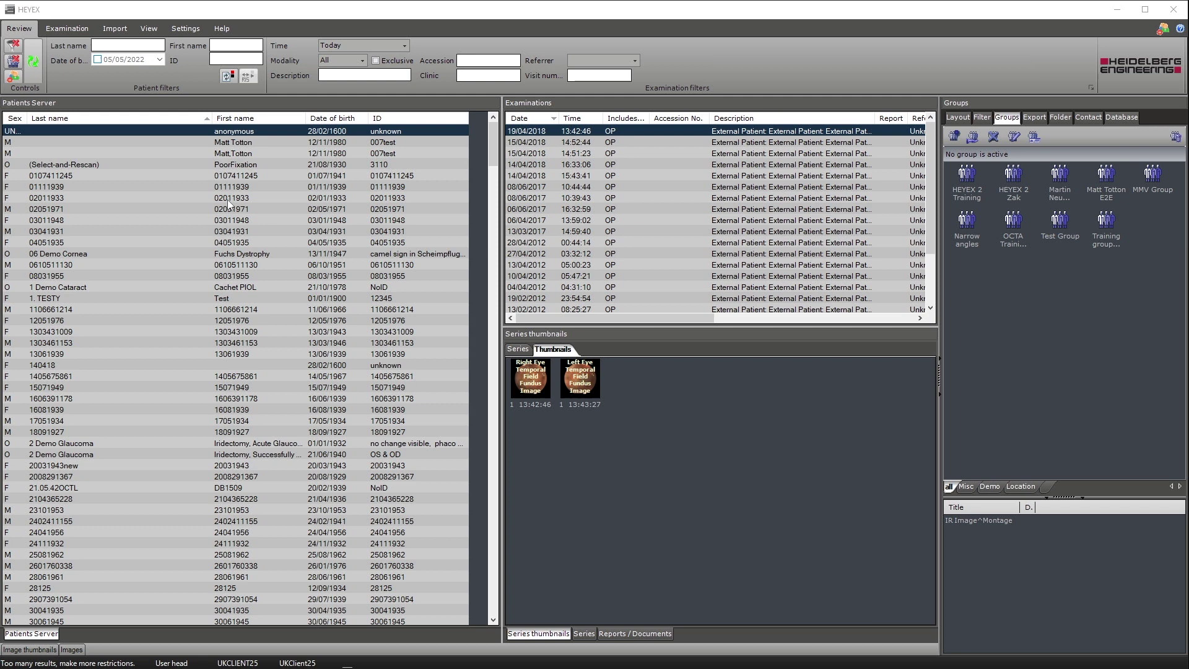
Set the time filter to Between from 27/08/2020 and run the search past the warning
click(404, 46)
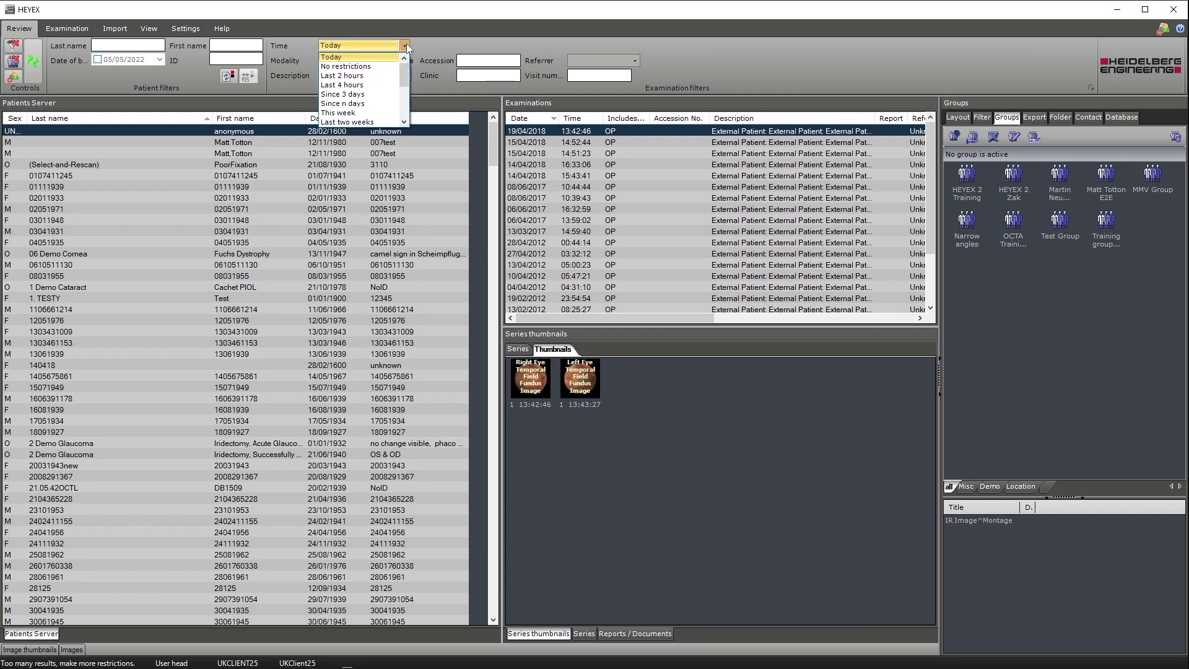
drag(407, 68, 407, 104)
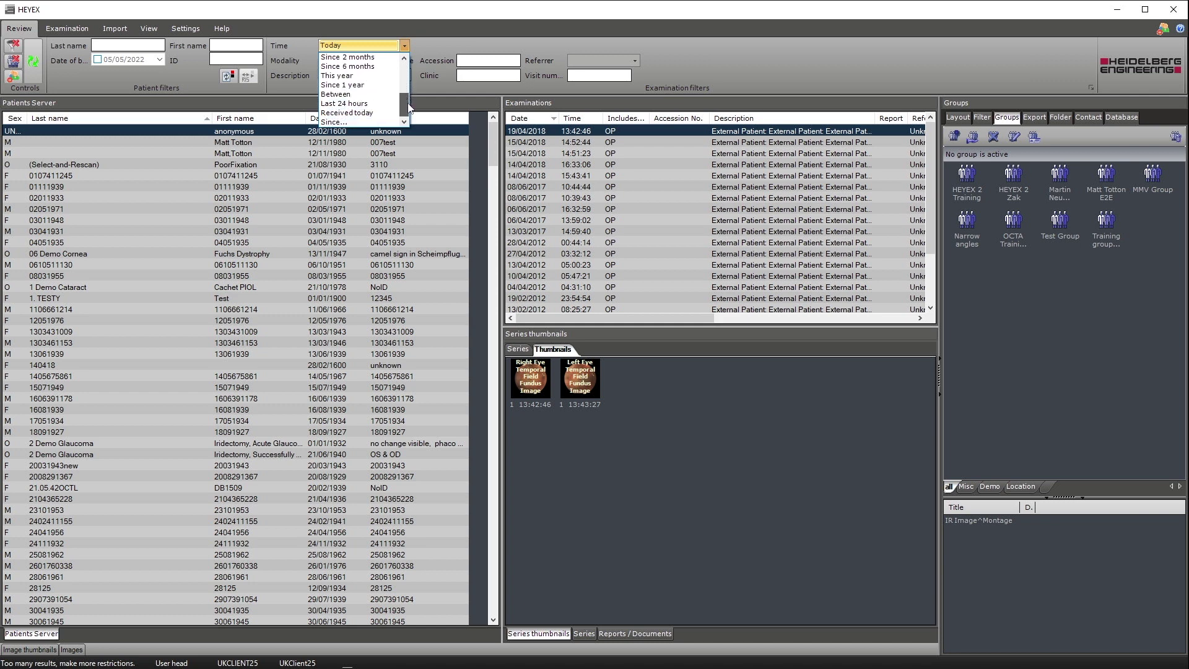
click(338, 95)
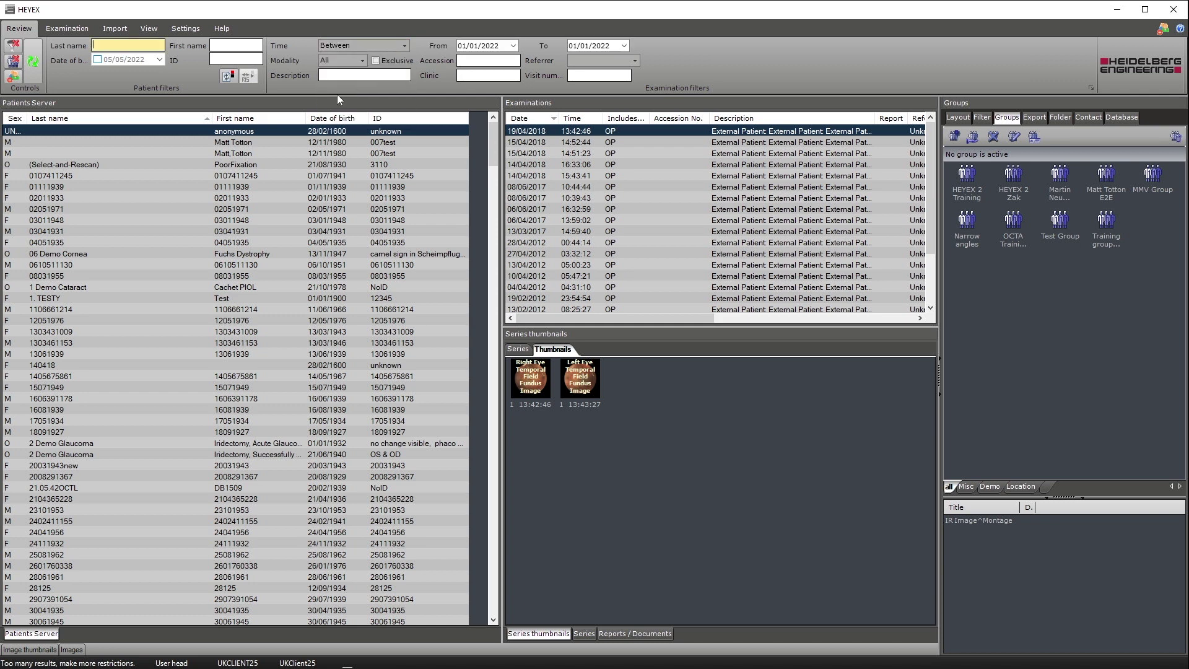
click(514, 45)
click(493, 63)
click(492, 63)
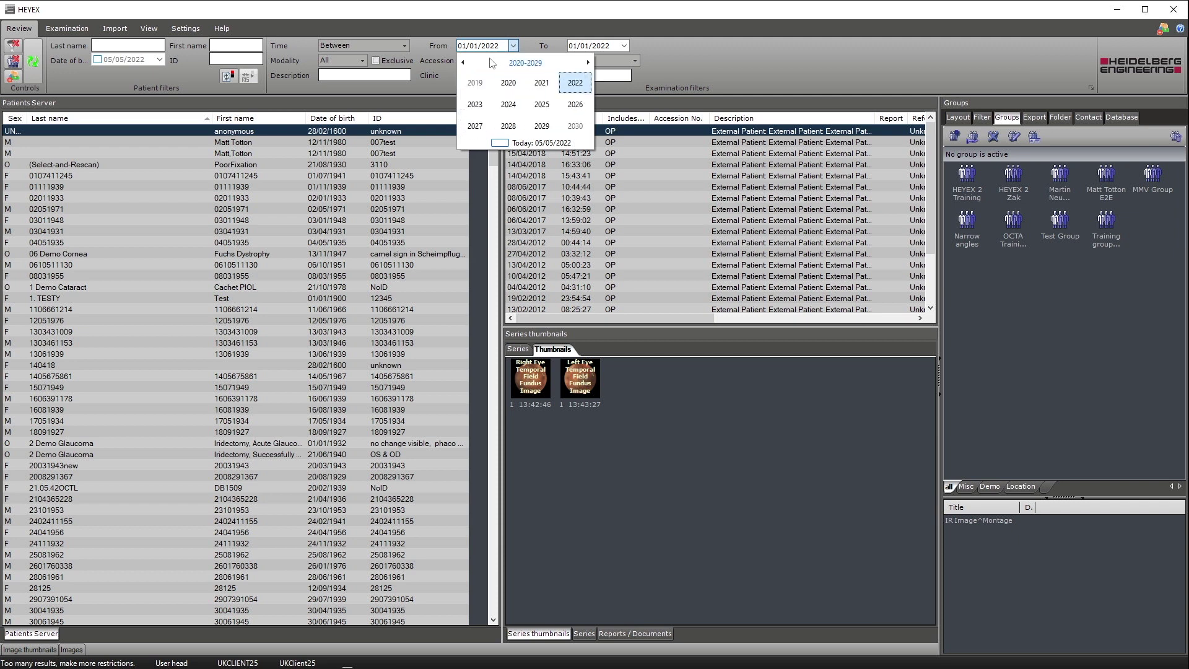
click(508, 83)
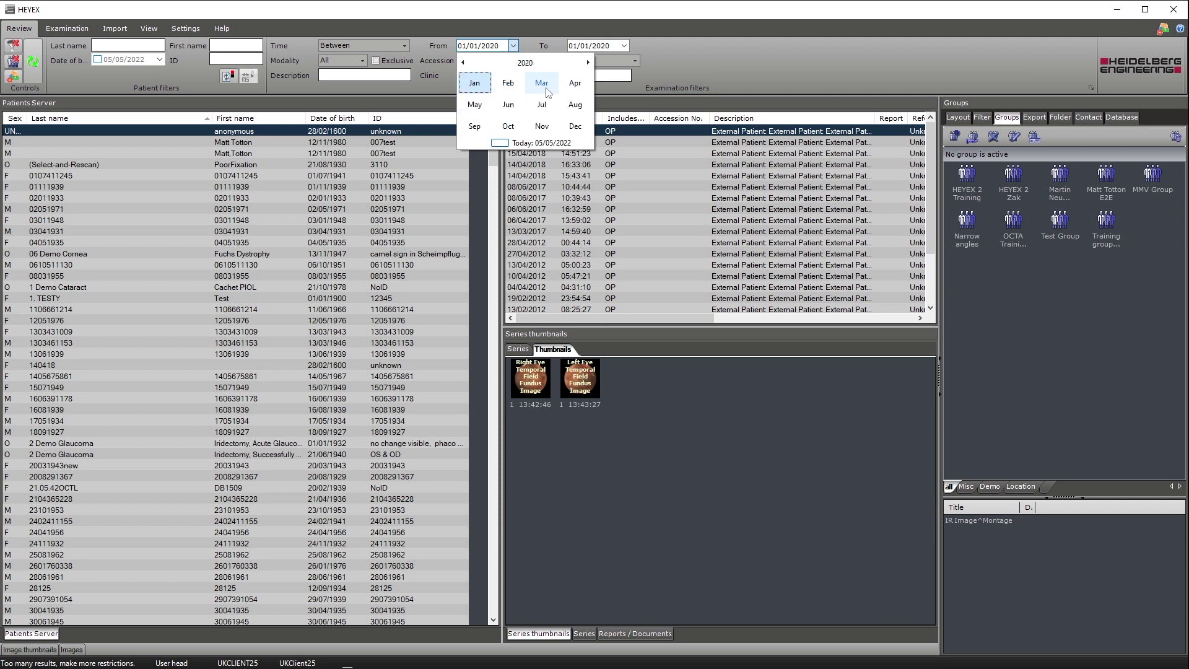
click(571, 106)
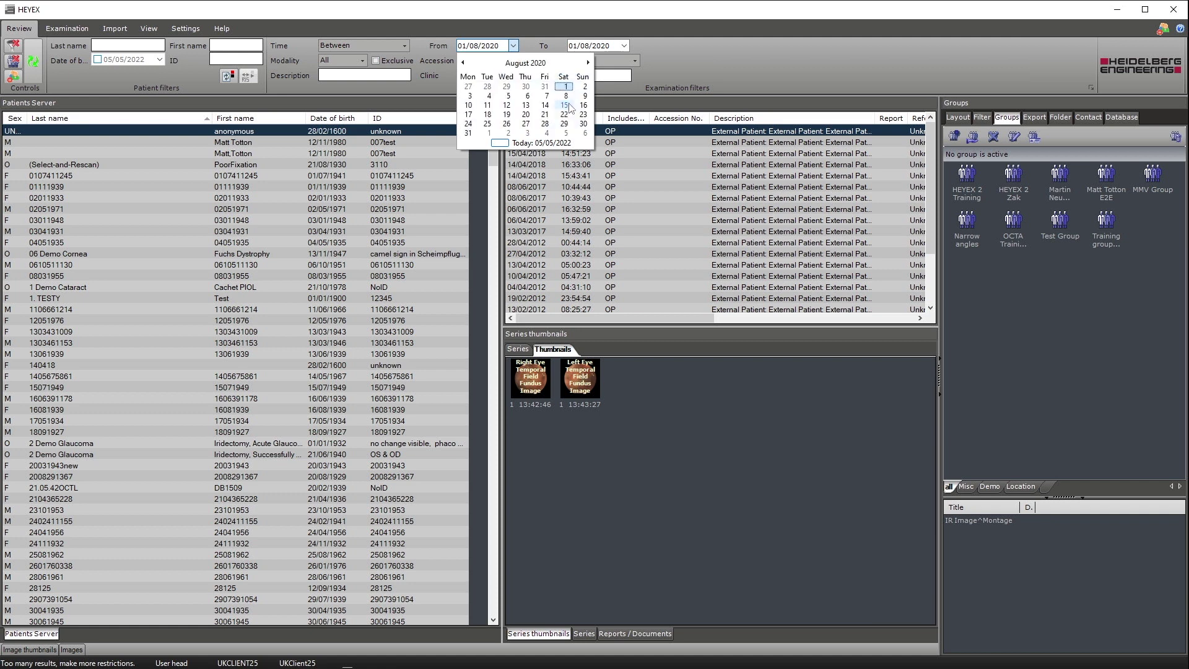
click(526, 124)
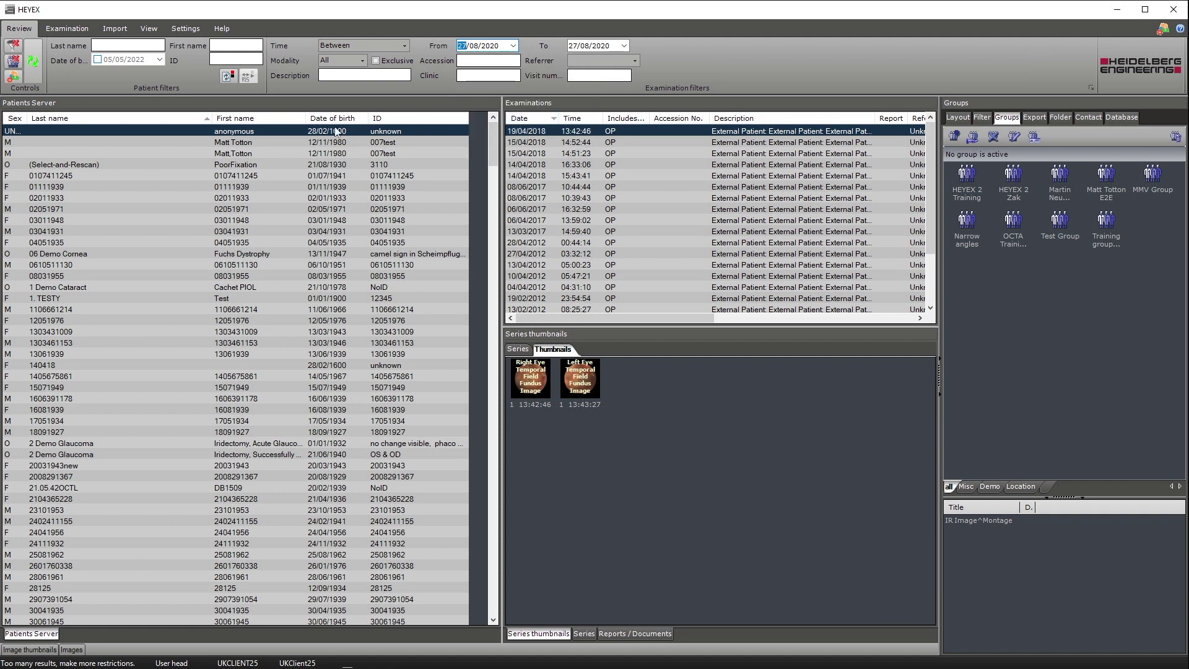
click(32, 68)
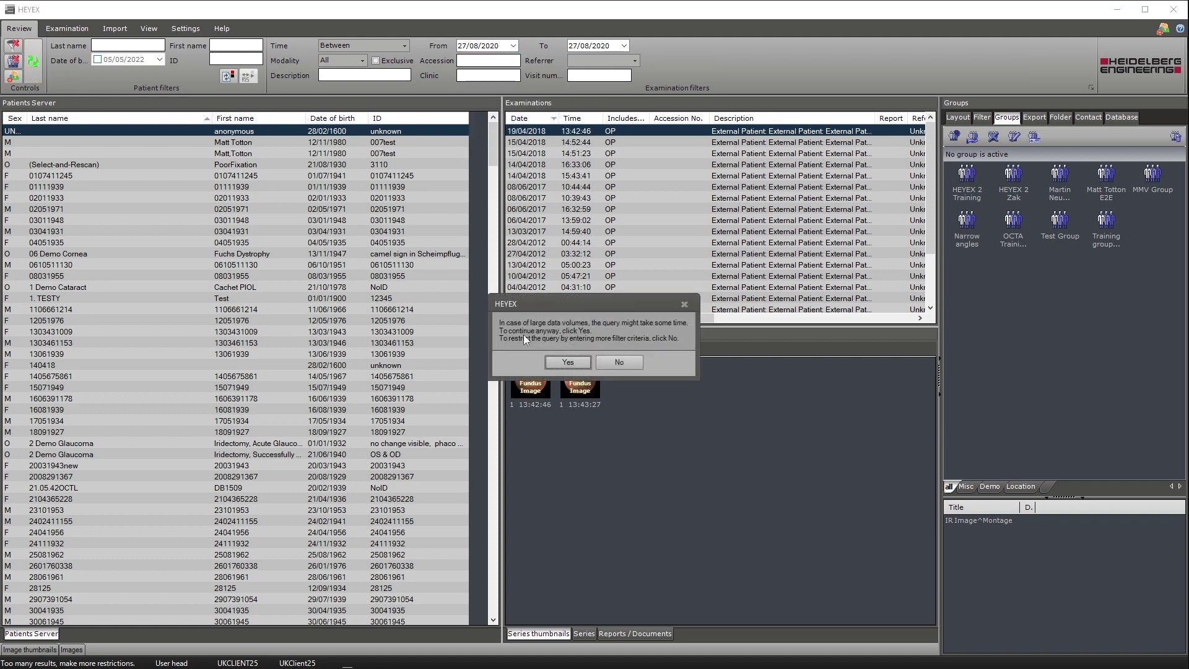
click(567, 362)
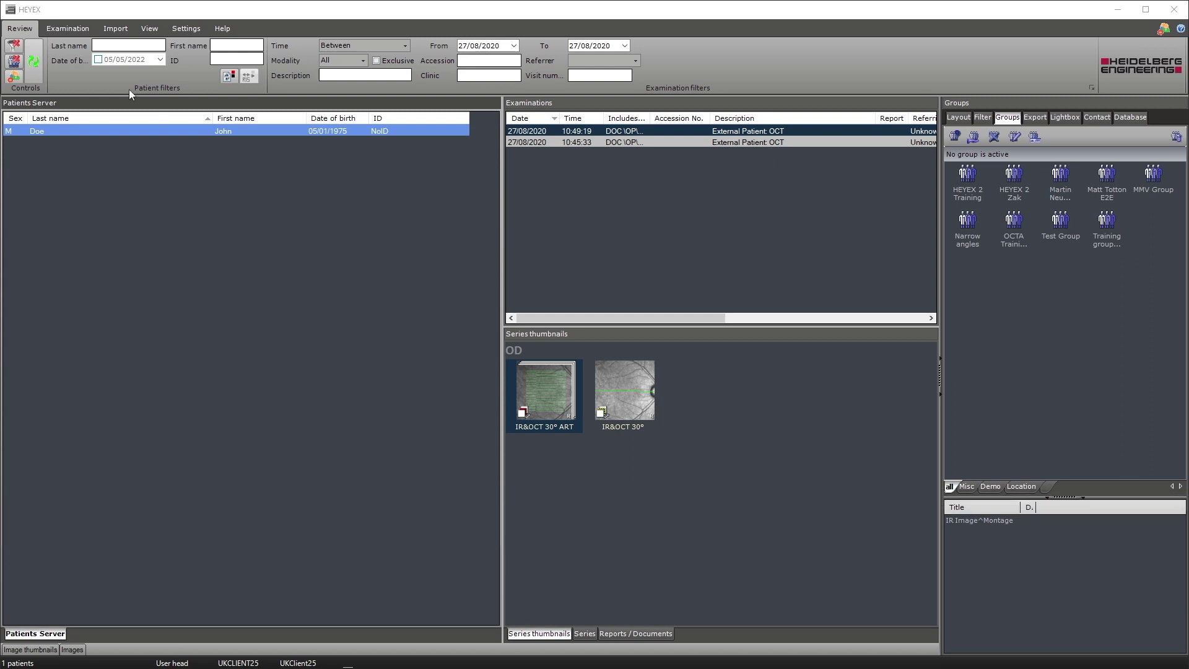
click(69, 29)
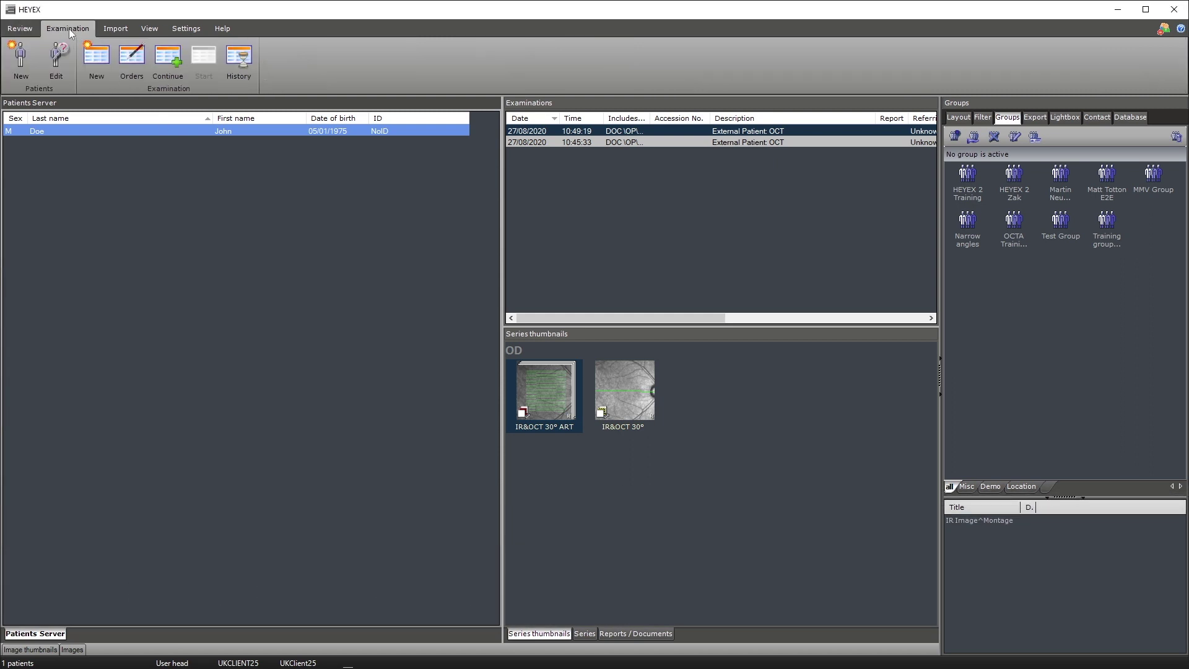
click(106, 65)
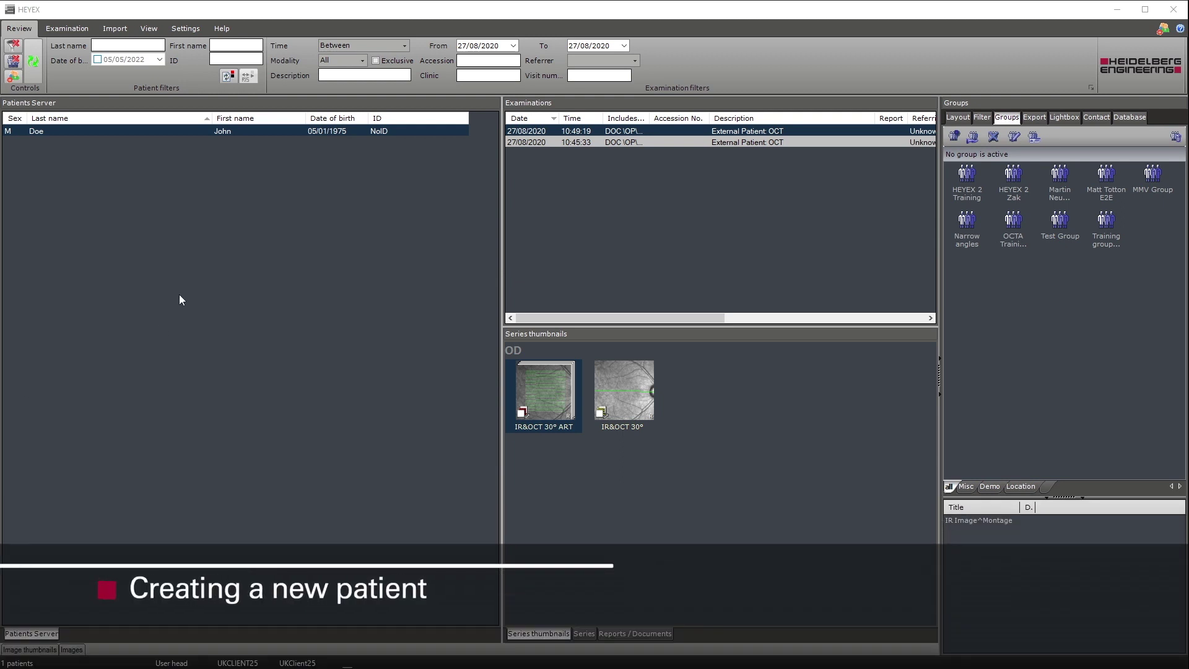
Check for a match, then save a new male patient with name and birth date 05/01/1990
click(65, 29)
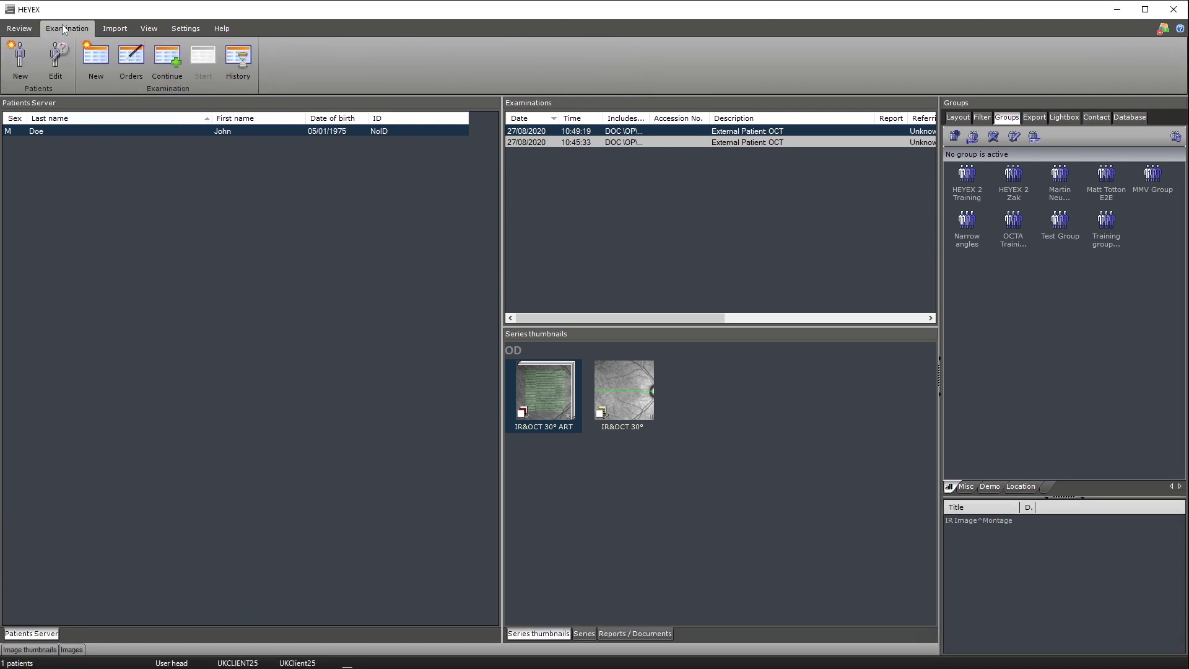
click(31, 59)
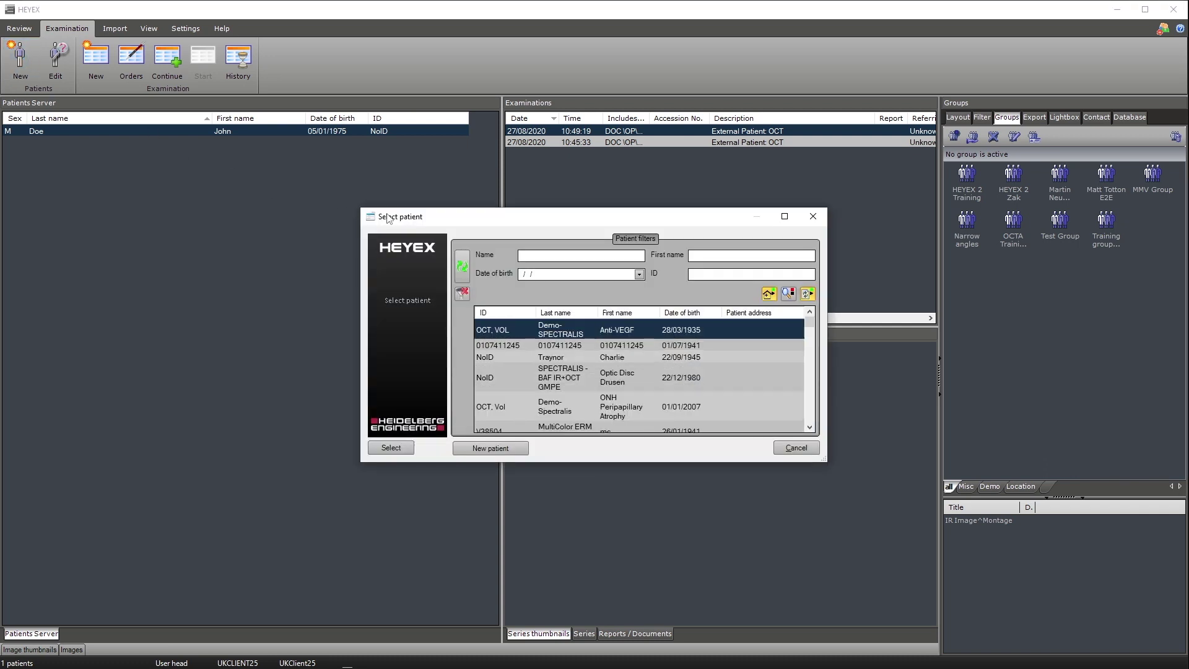
text(doe)
click(738, 255)
text(jim)
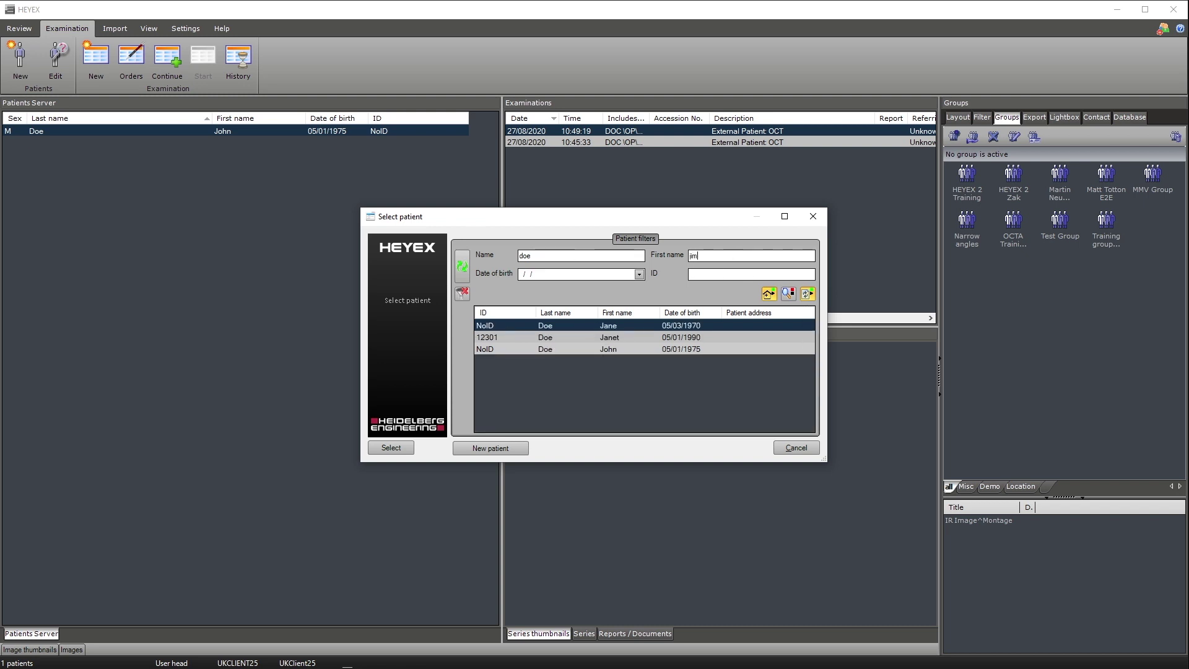
text(my)
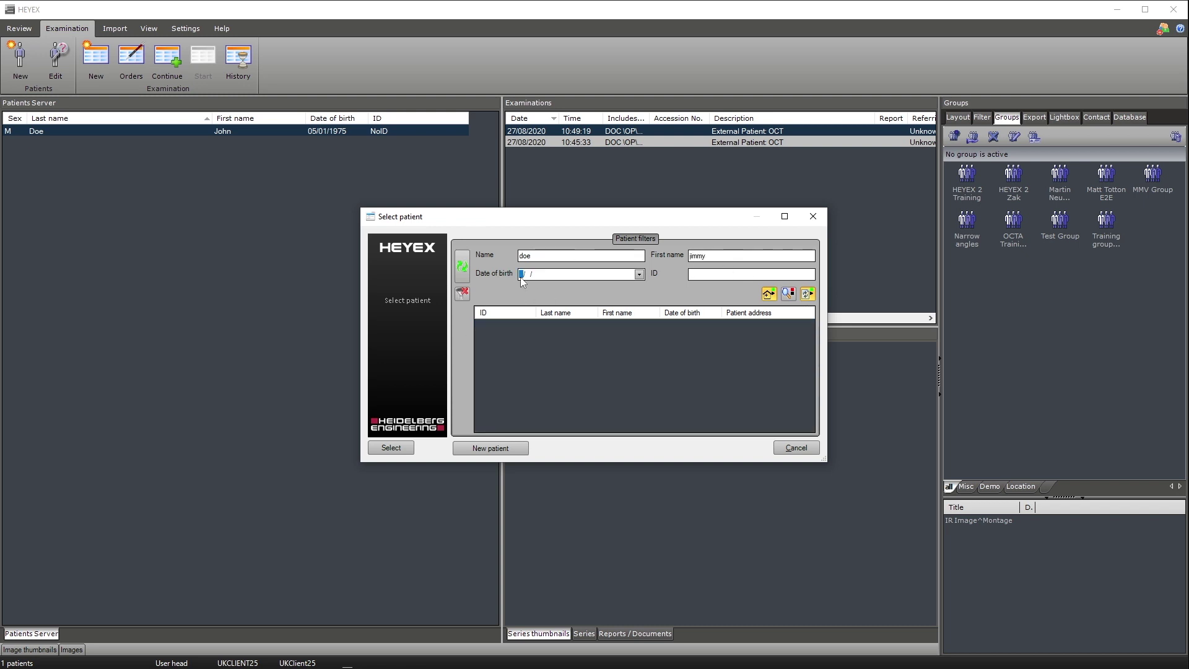
text(05/01/1990)
click(491, 449)
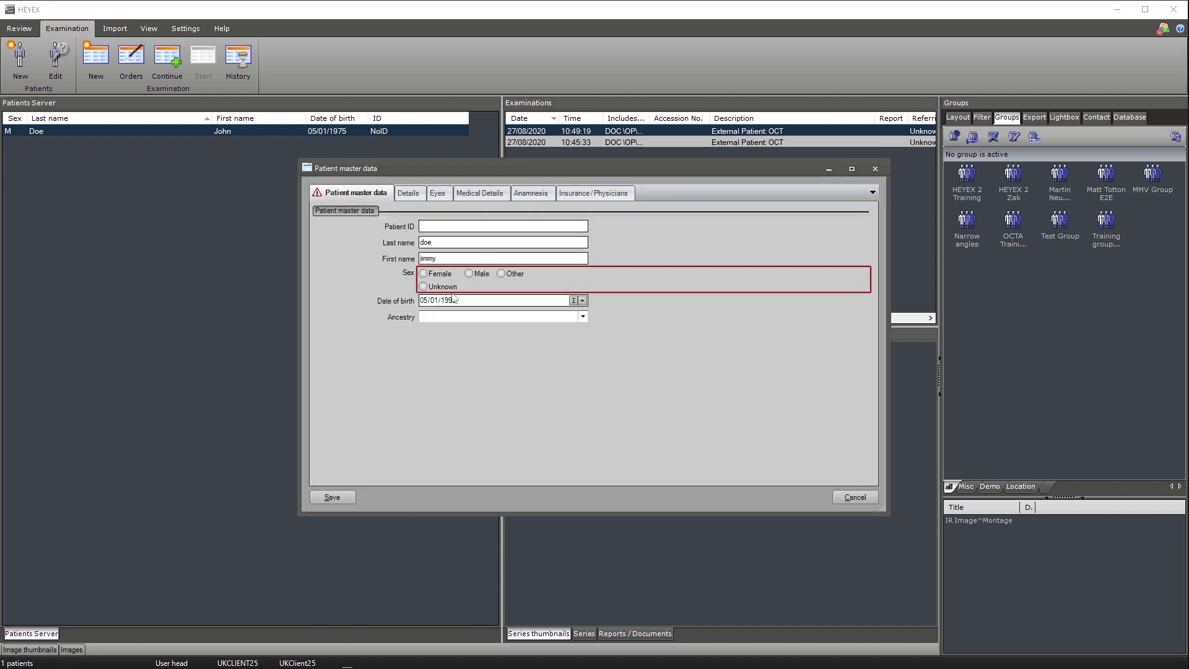
click(471, 275)
click(339, 496)
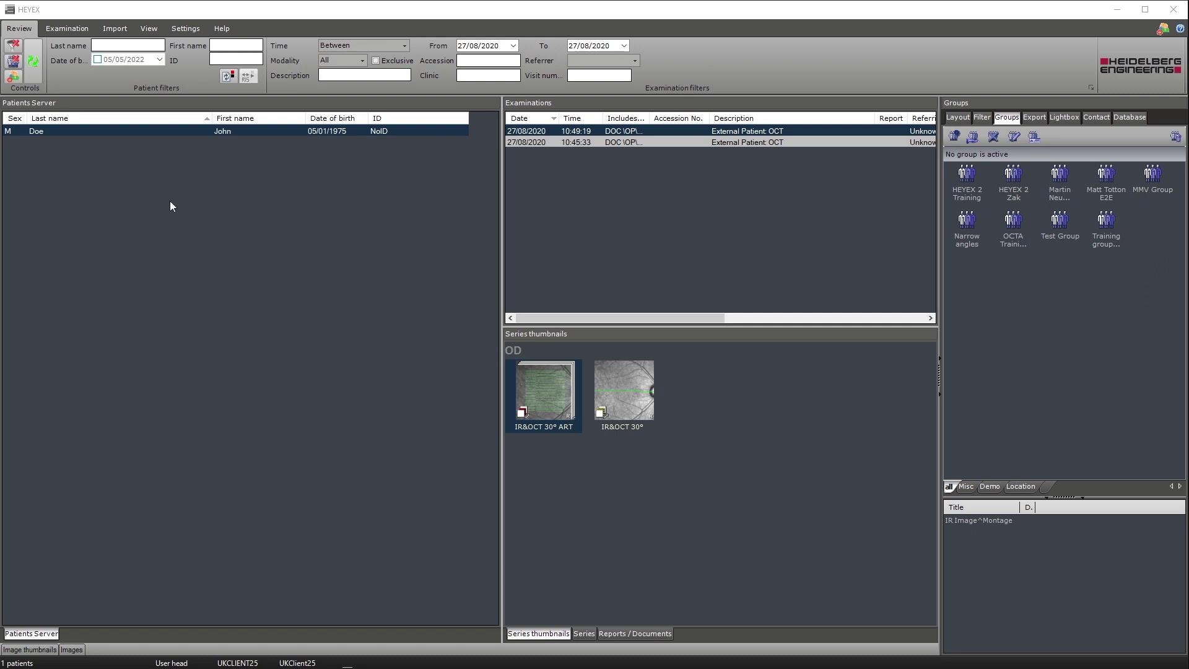
View the listed patient's master data via Rename patient, close it unchanged, and return to Examination
click(114, 133)
right_click(114, 133)
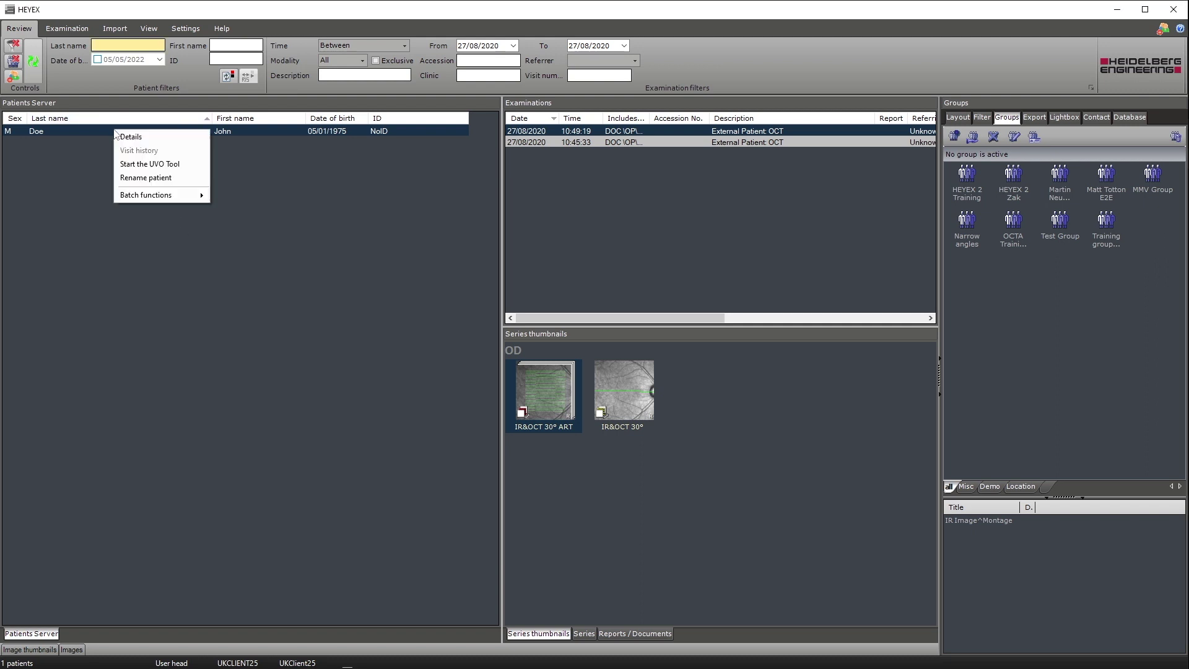
click(168, 179)
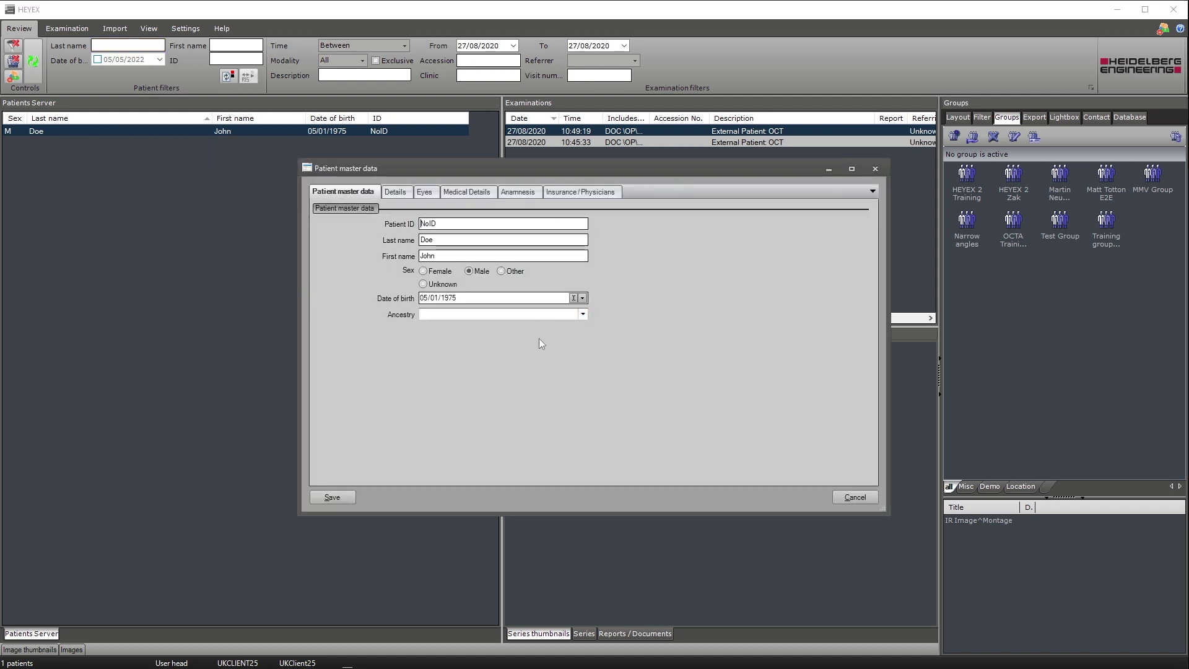
click(854, 501)
click(68, 28)
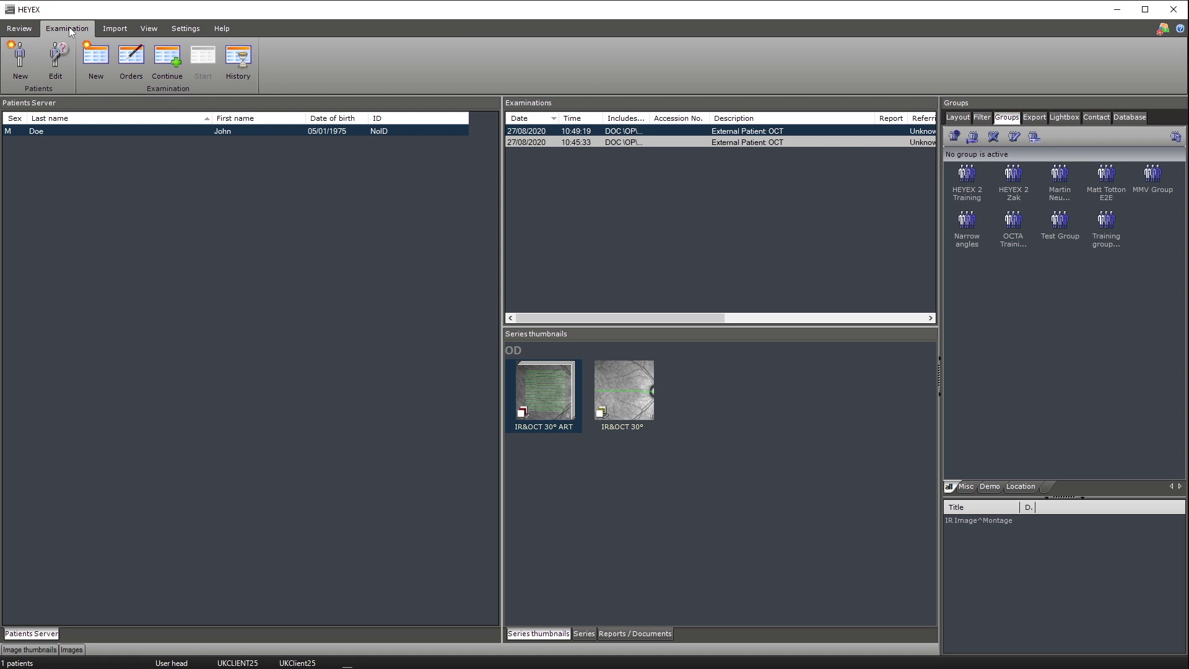
click(59, 61)
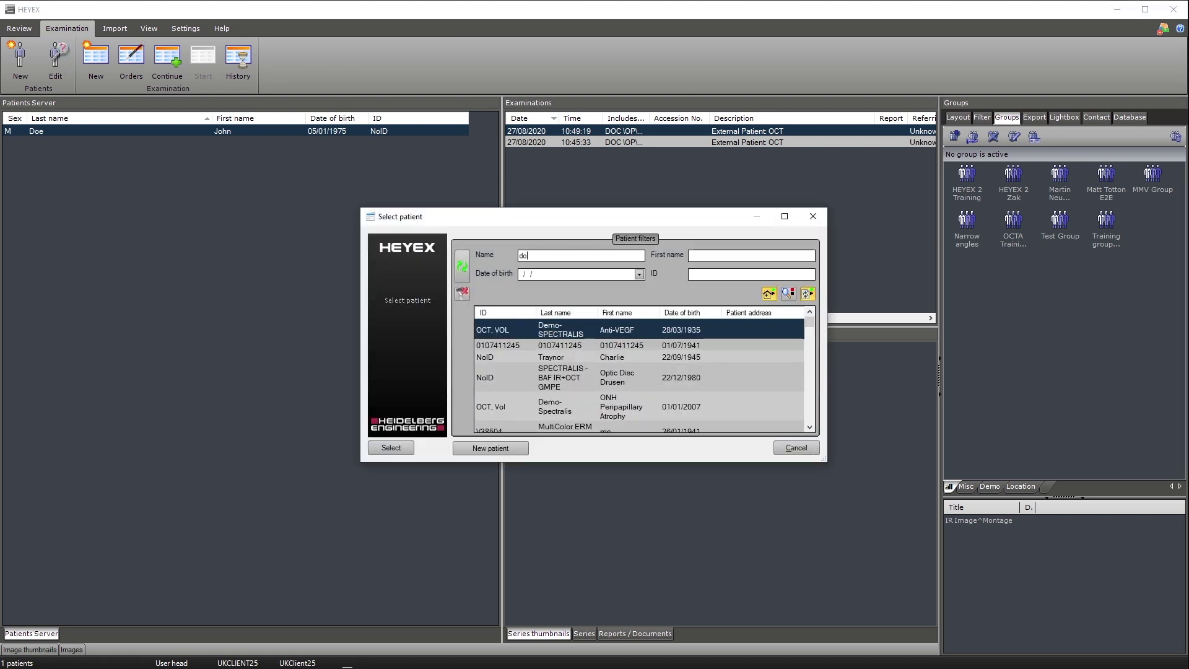
text(jo)
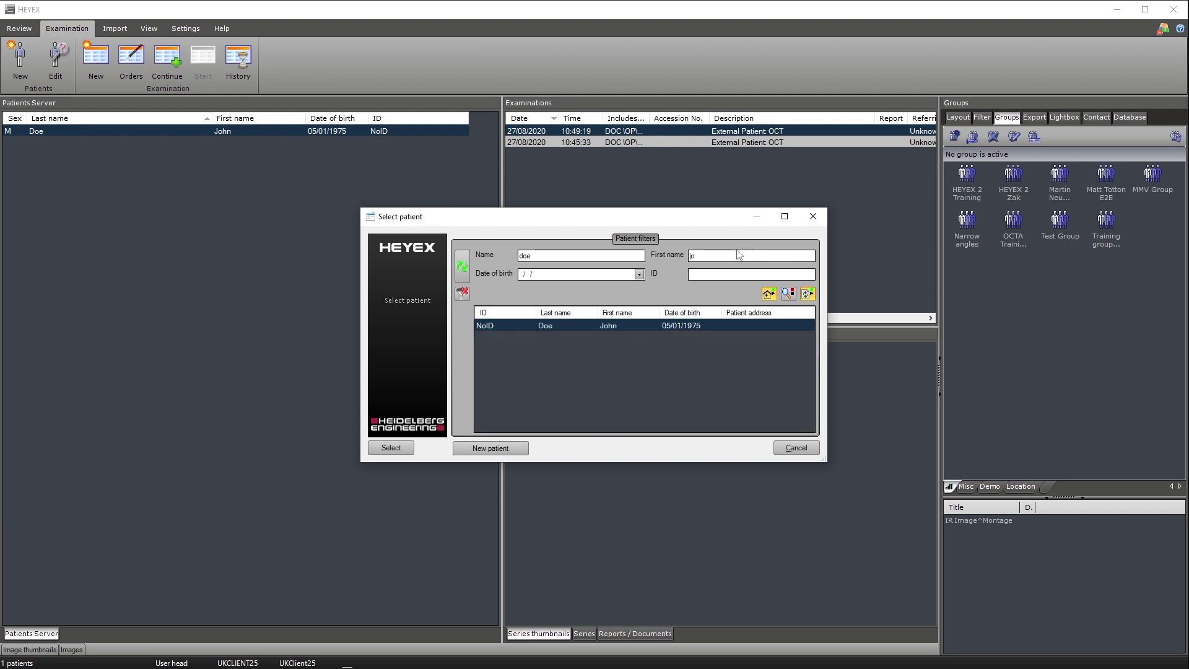
click(515, 325)
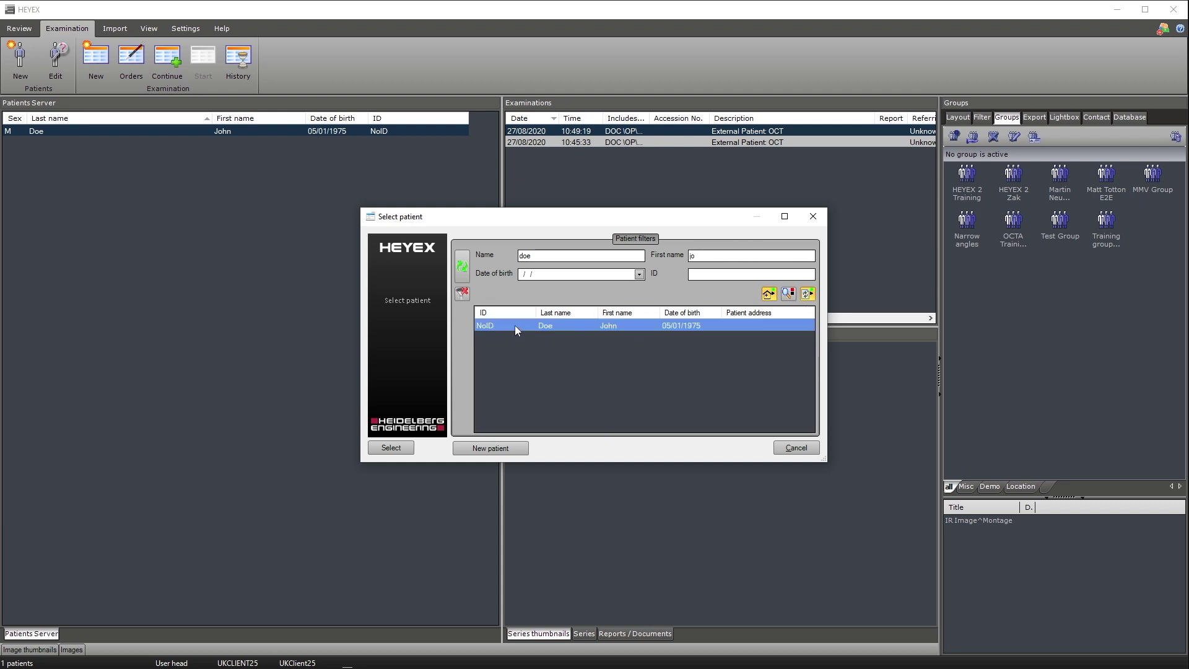
click(404, 447)
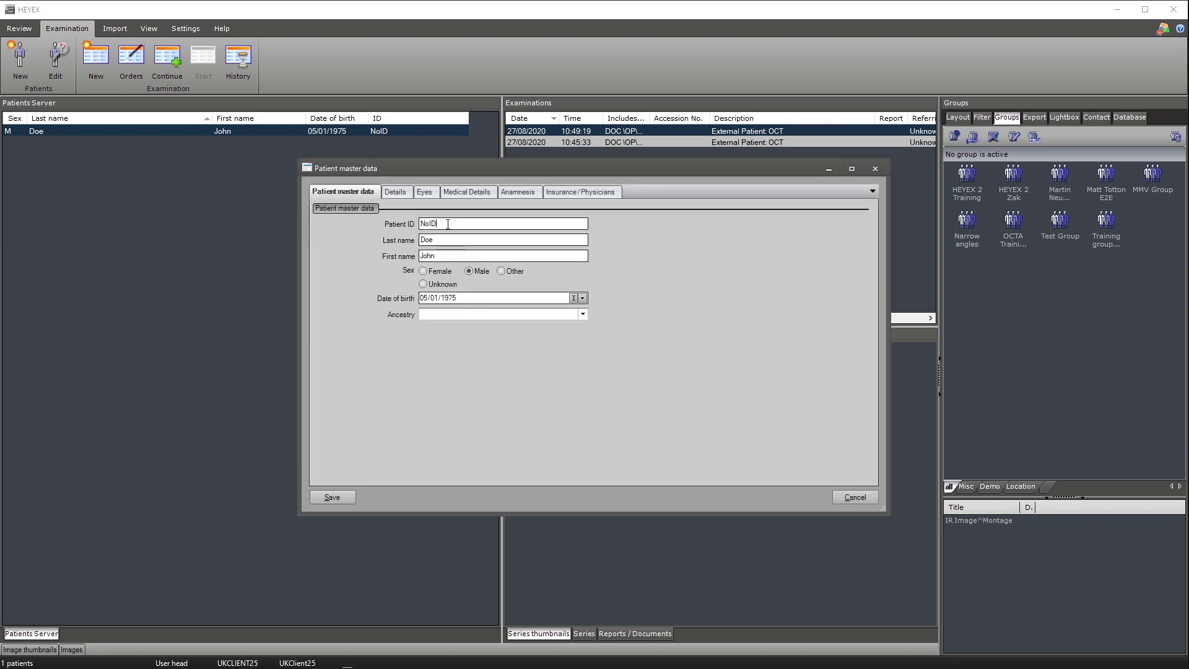
key(shift+End)
text(14567345)
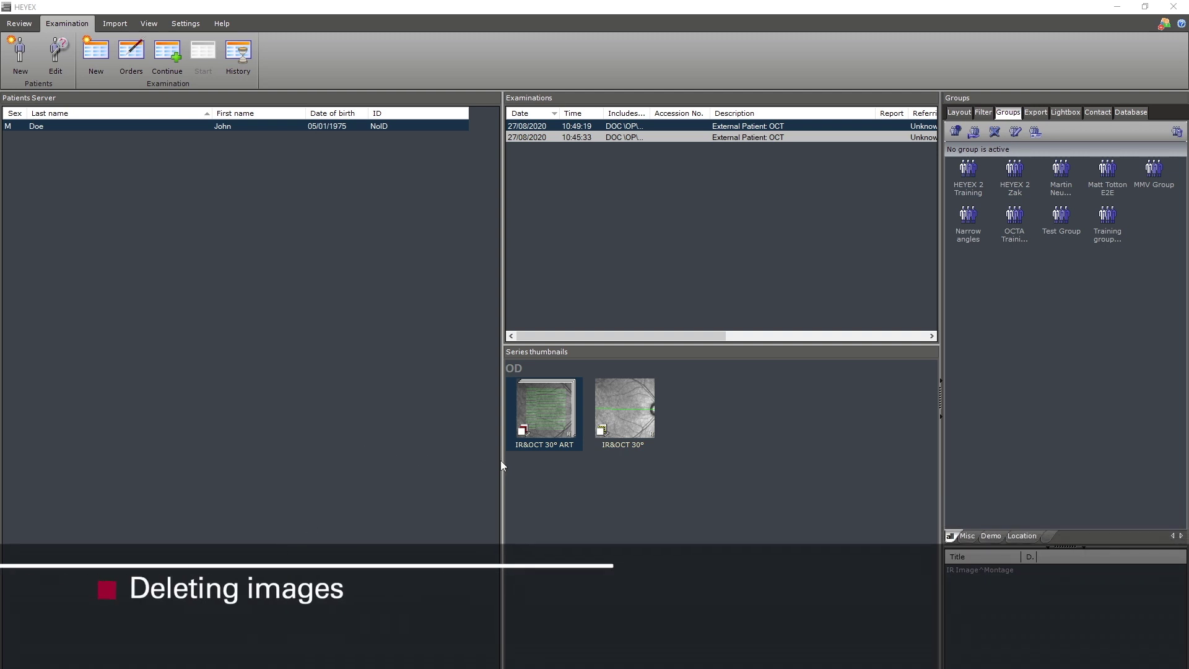
Select the 27/08/2020 examination's IR&OCT 30° series thumbnail
click(619, 392)
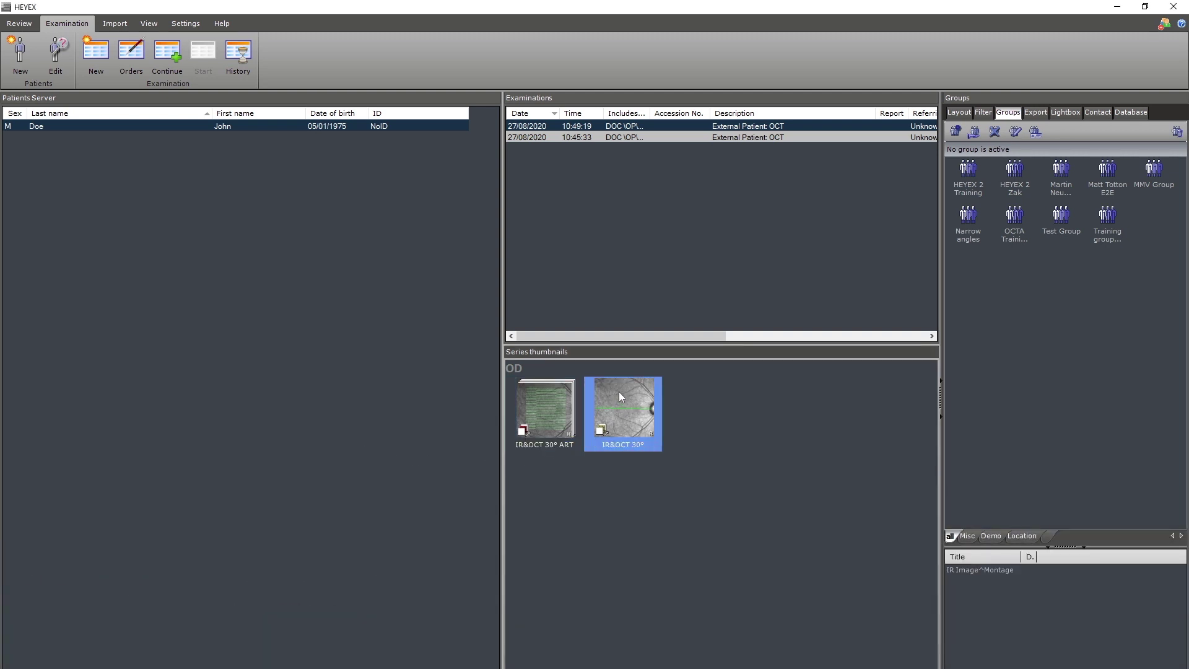